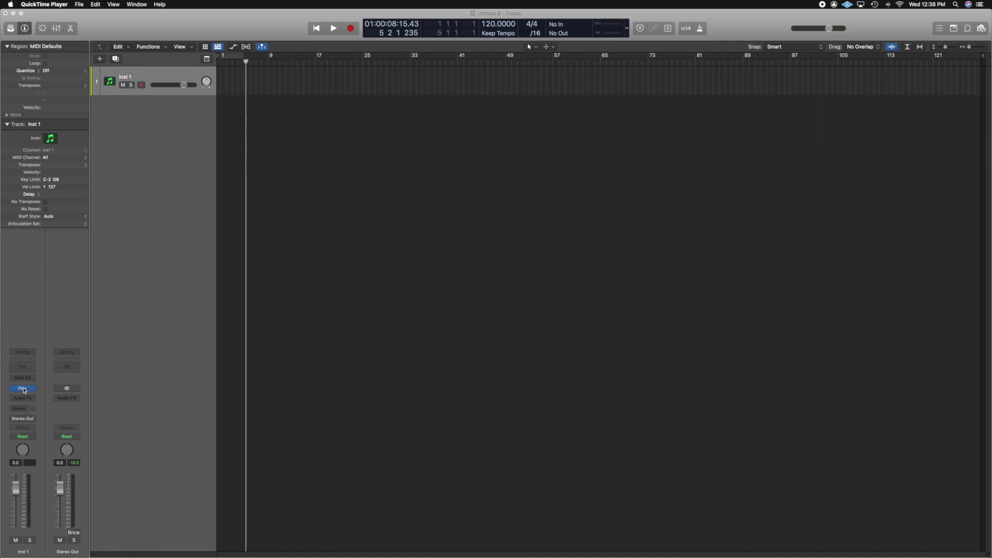
Load the VOS Phrases 01 - A patch from EW Voices of Soul's 6 Phrases folder into Inst 1's Play instrument and close its window
left_click(23, 388)
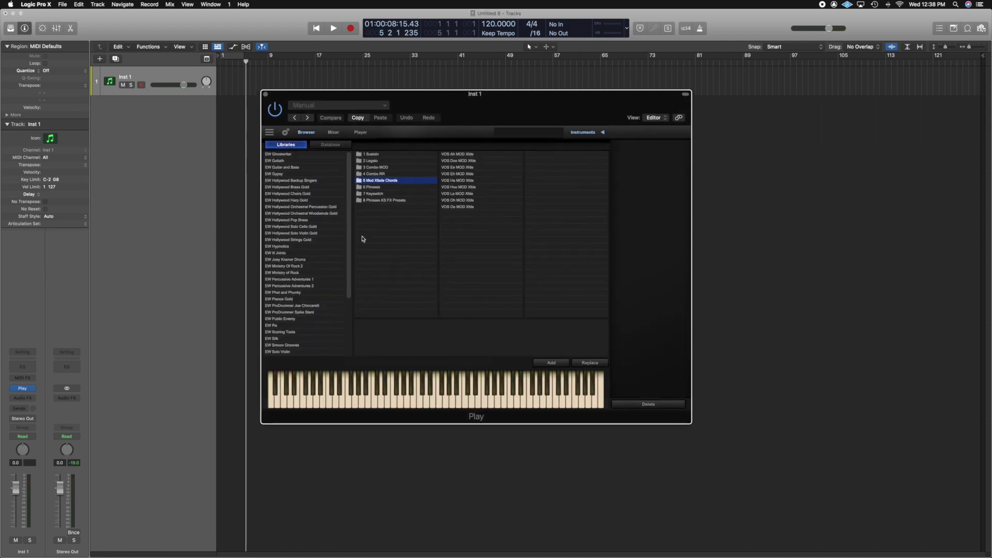
scroll(338, 260, "down", 5)
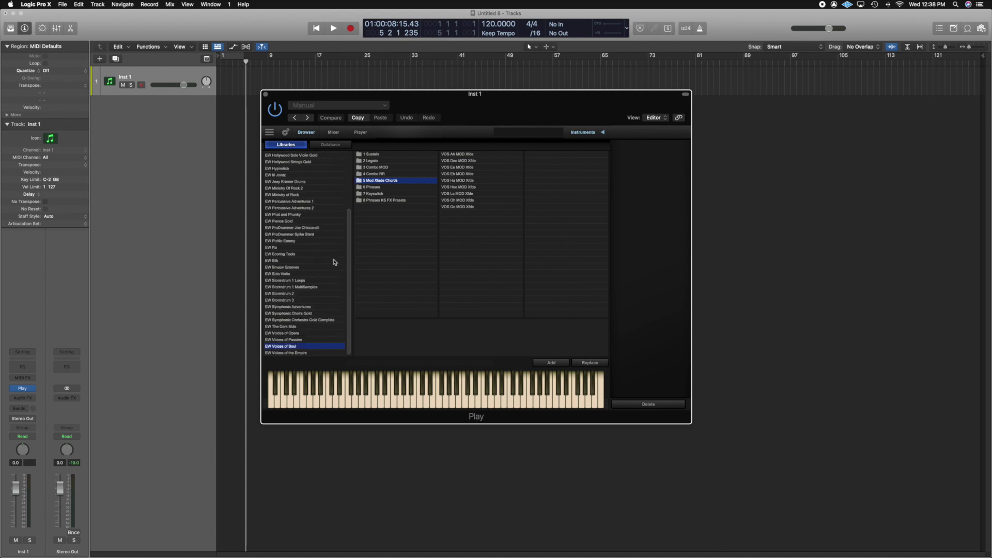
left_click(280, 348)
left_click(370, 187)
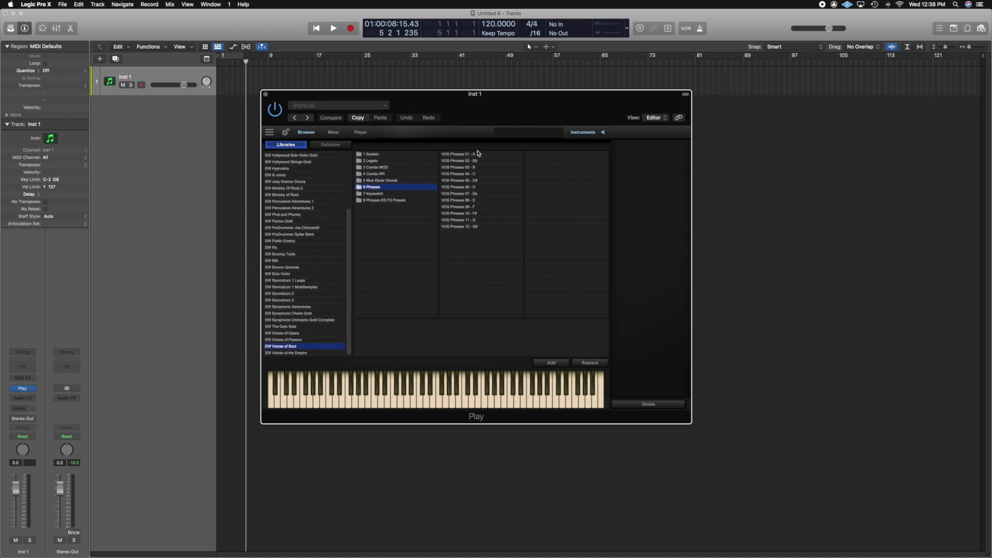
double_click(477, 154)
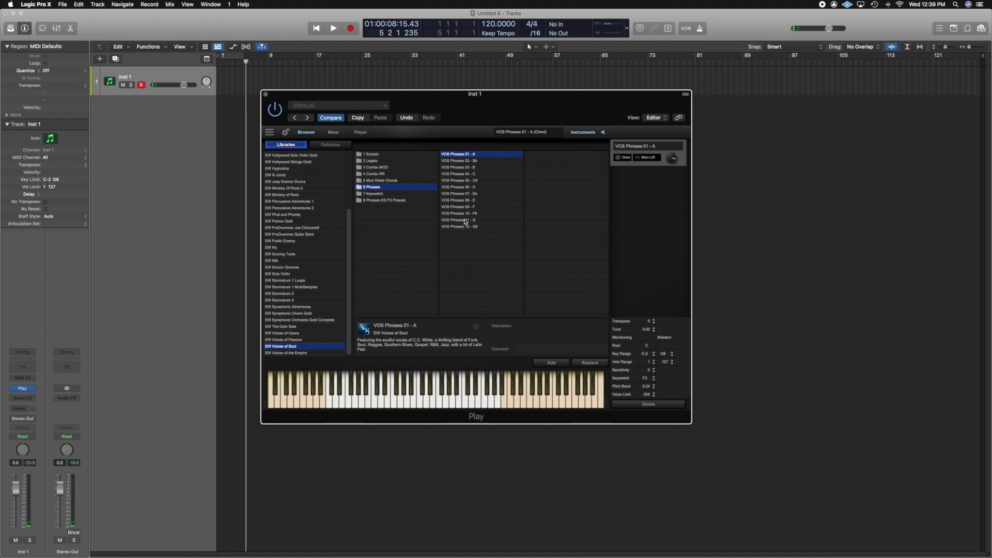
left_click_drag(277, 97, 287, 101)
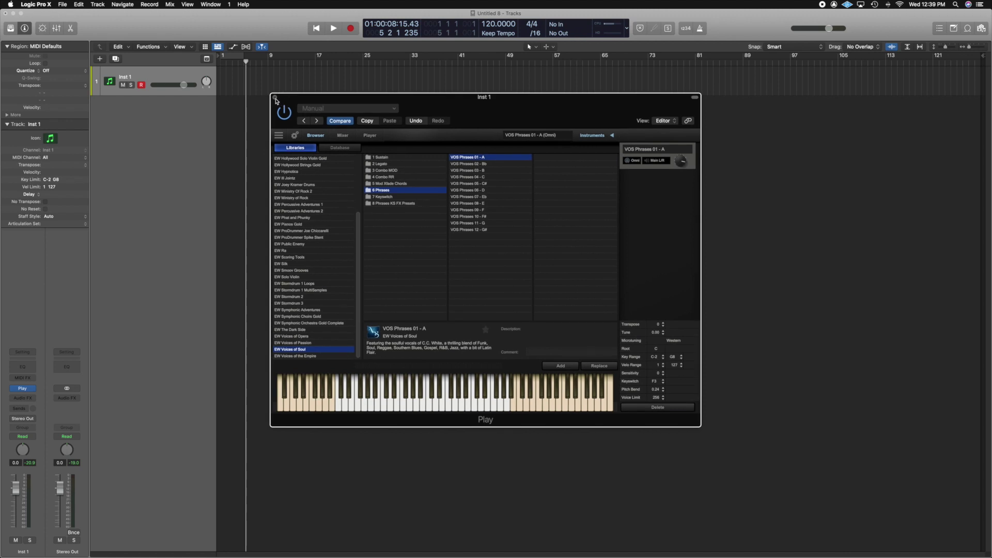
left_click(275, 98)
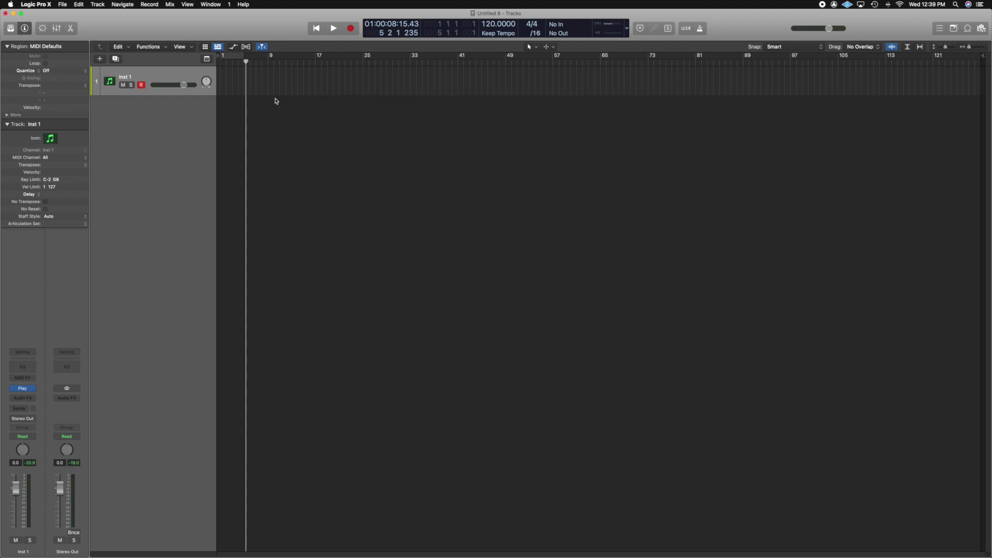
Record a sung phrase about four bars long on the Inst 1 track, starting at the beginning of the project
left_click(315, 28)
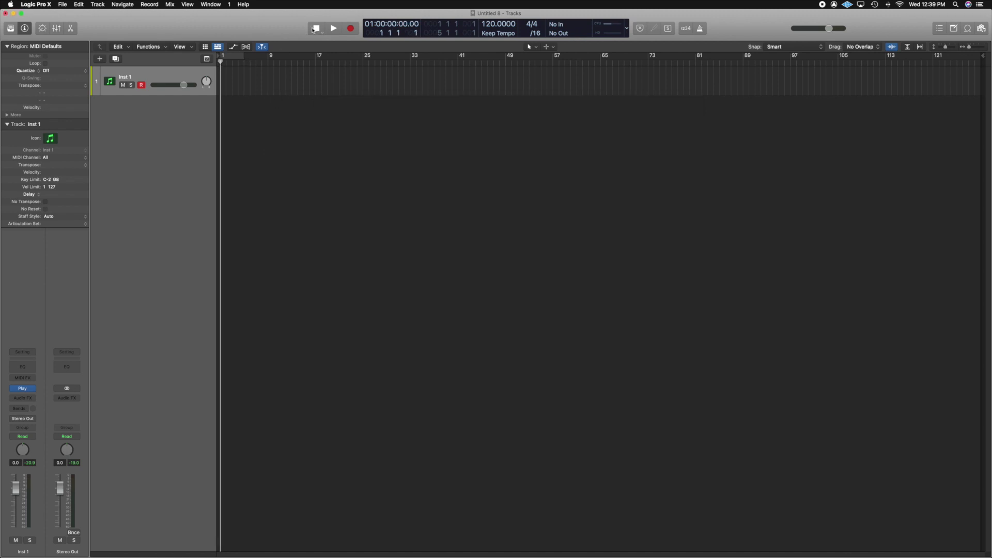
left_click(351, 29)
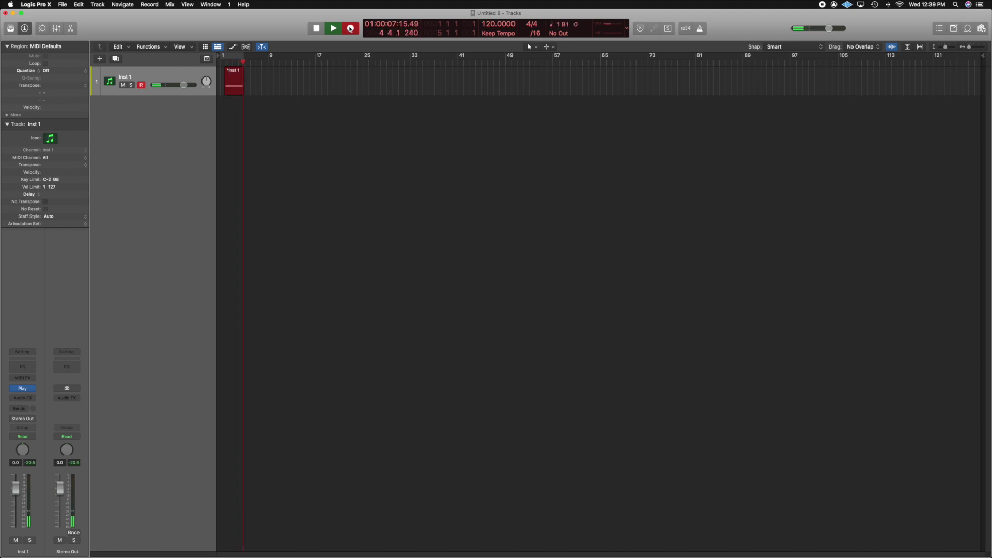
left_click(321, 27)
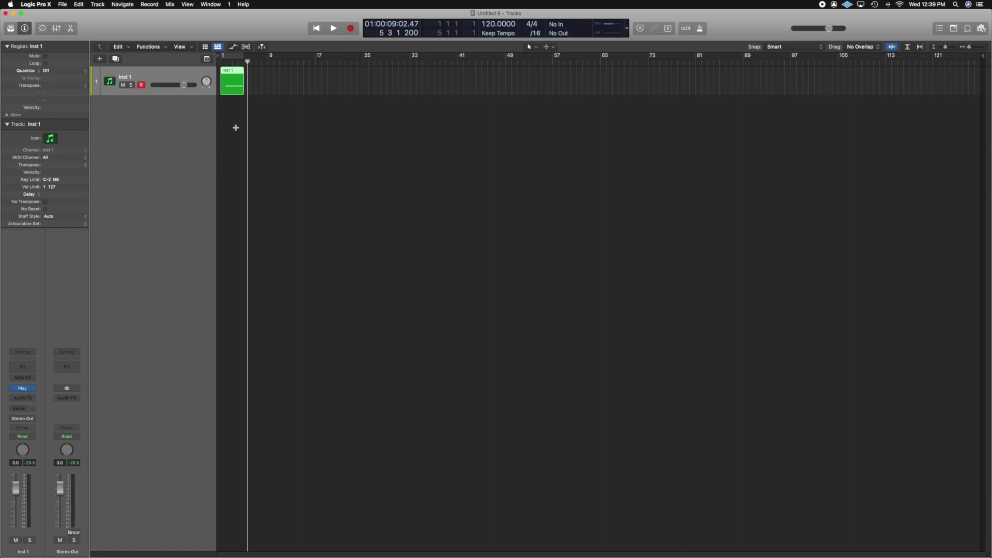
scroll(236, 128, "up", 5)
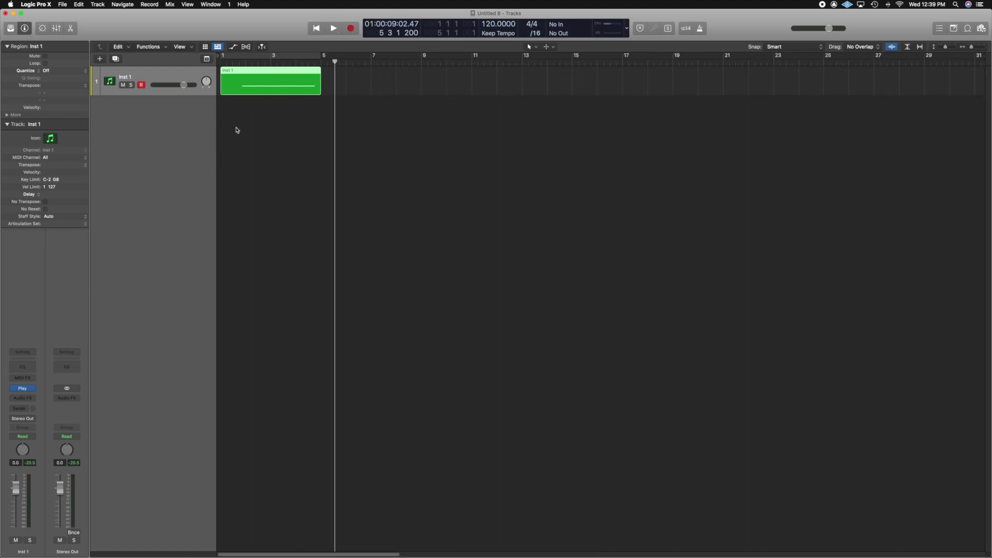
left_click(64, 5)
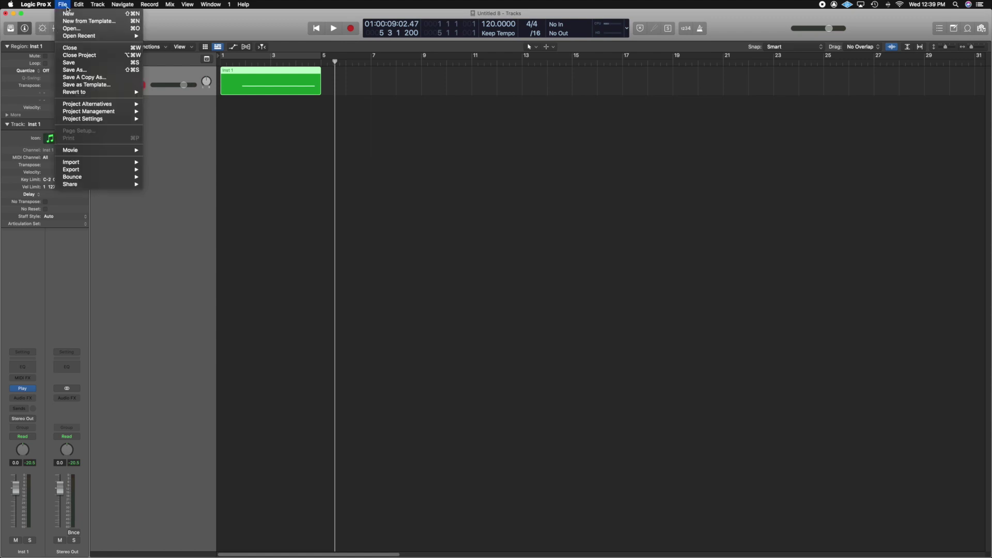
mouse_move(108, 177)
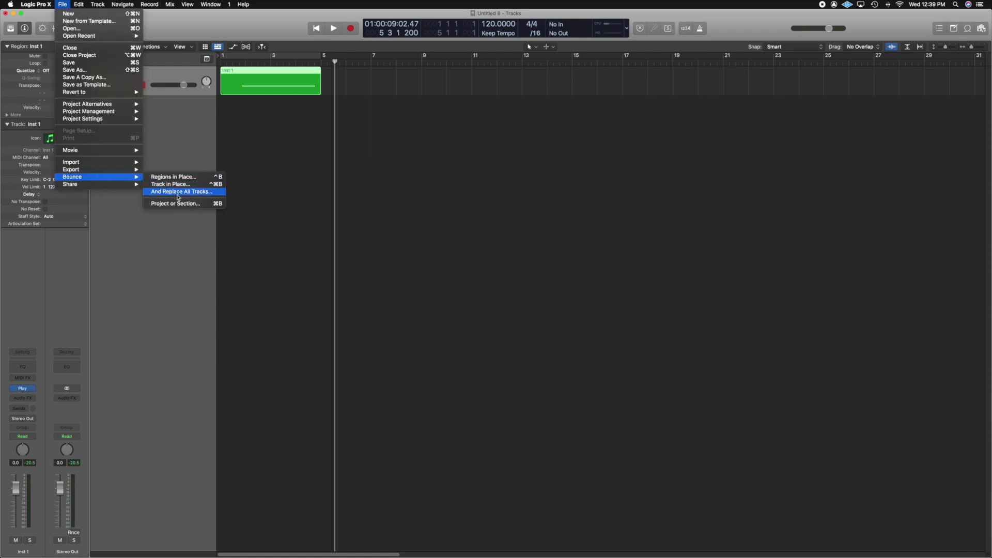
left_click(189, 205)
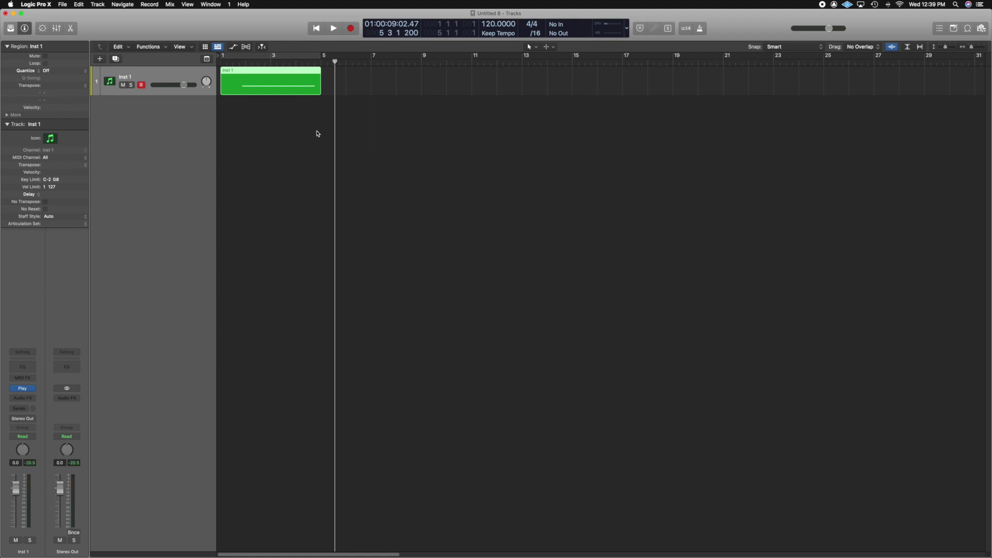
Bounce the Inst 1 region in place to a new track named Voice Flex Pitch Test, muting the source and setting Normalize to Off
right_click(277, 90)
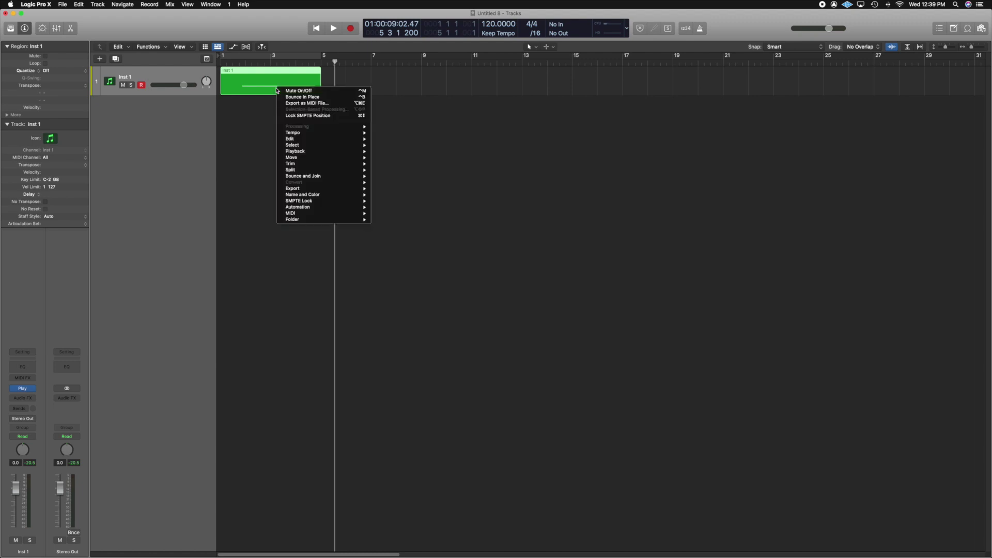
mouse_move(324, 178)
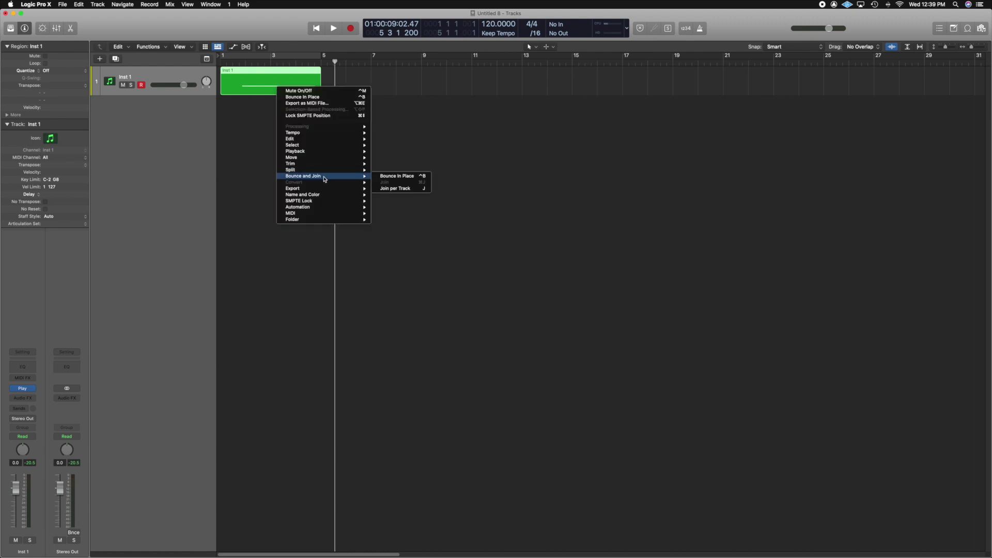
left_click(406, 177)
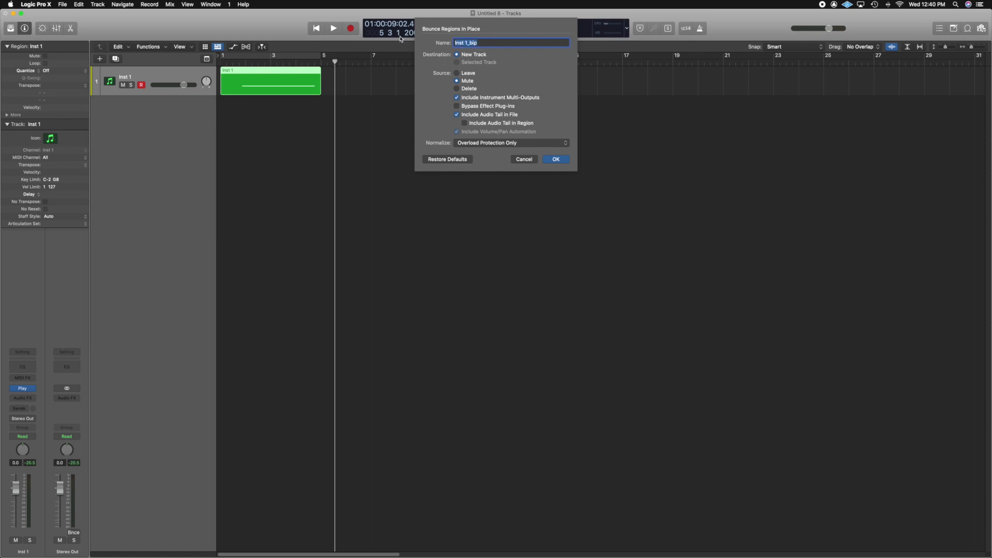
type("Voice Flex Pitch Test")
left_click(483, 143)
left_click(479, 136)
left_click(509, 144)
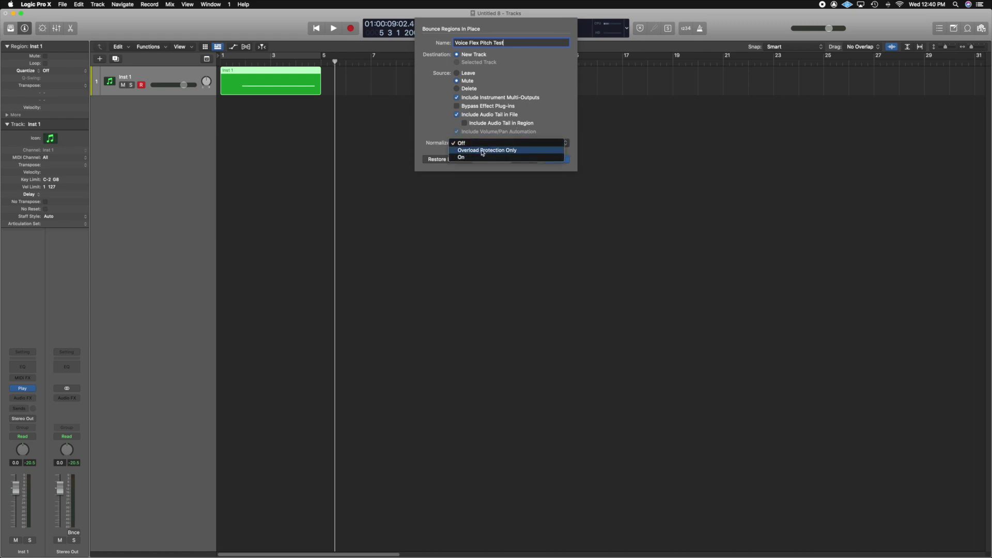
left_click(442, 135)
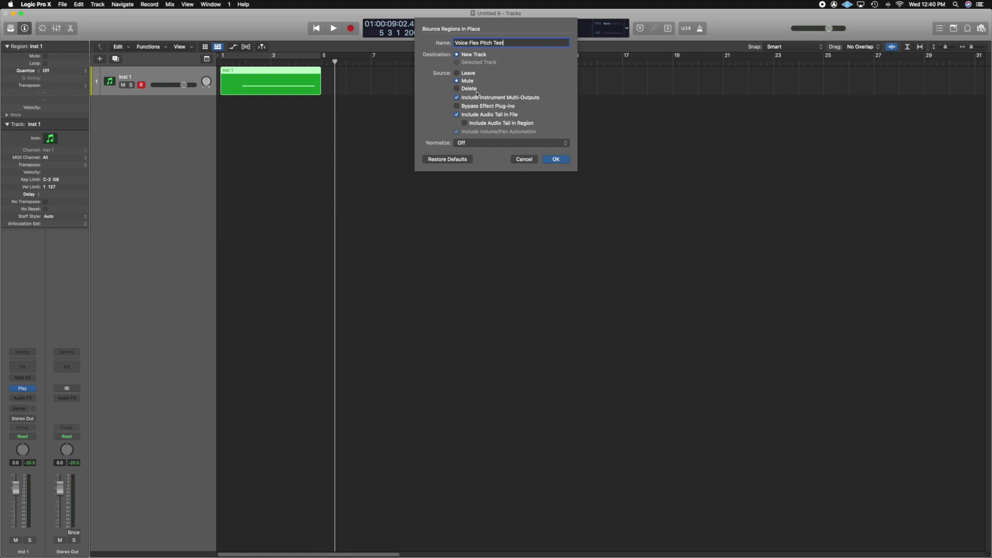
left_click(566, 160)
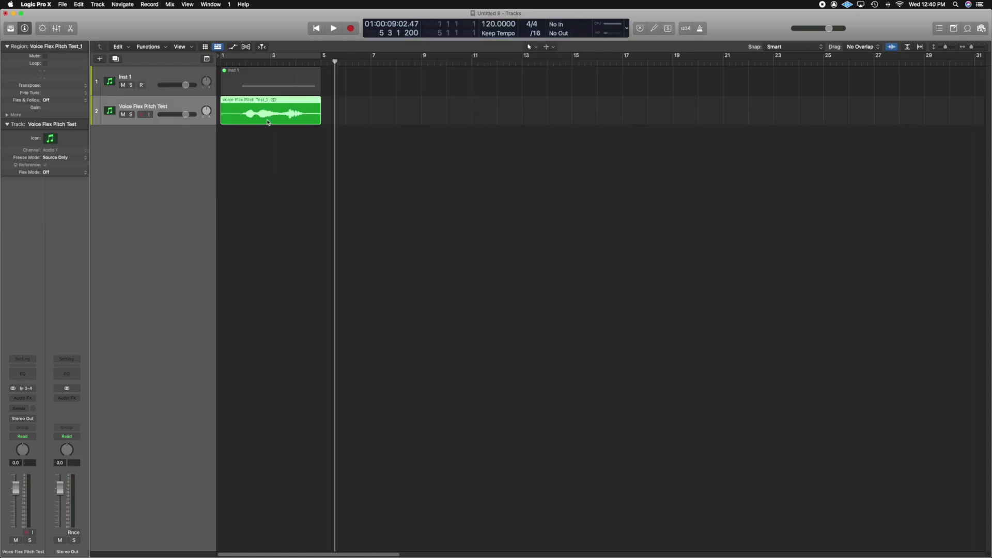
Play the bounced Voice Flex Pitch Test region from bar 1 through its end to check the audio
key("super+Down")
key("super+Down")
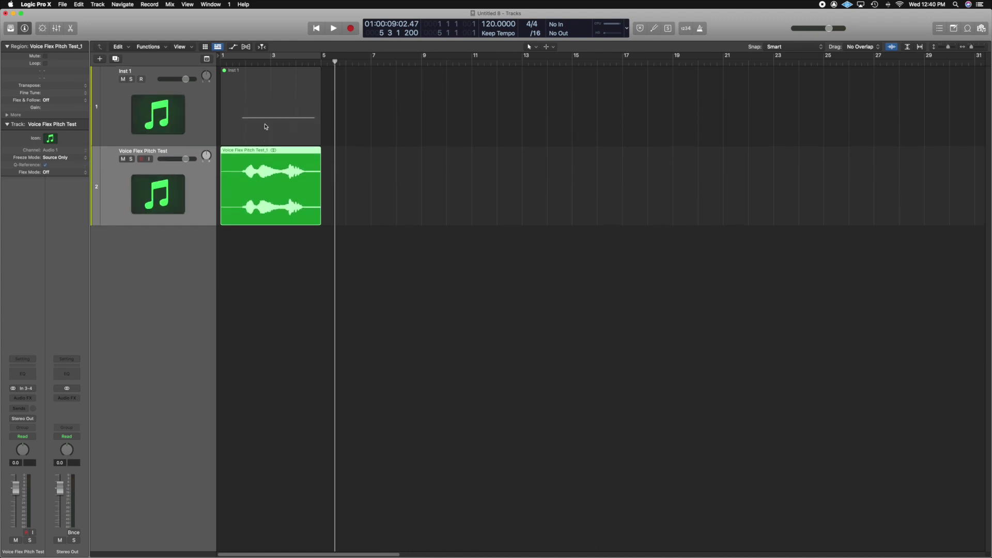
key("super+Left")
key("super+Right")
key("super+Right")
key("super+Right")
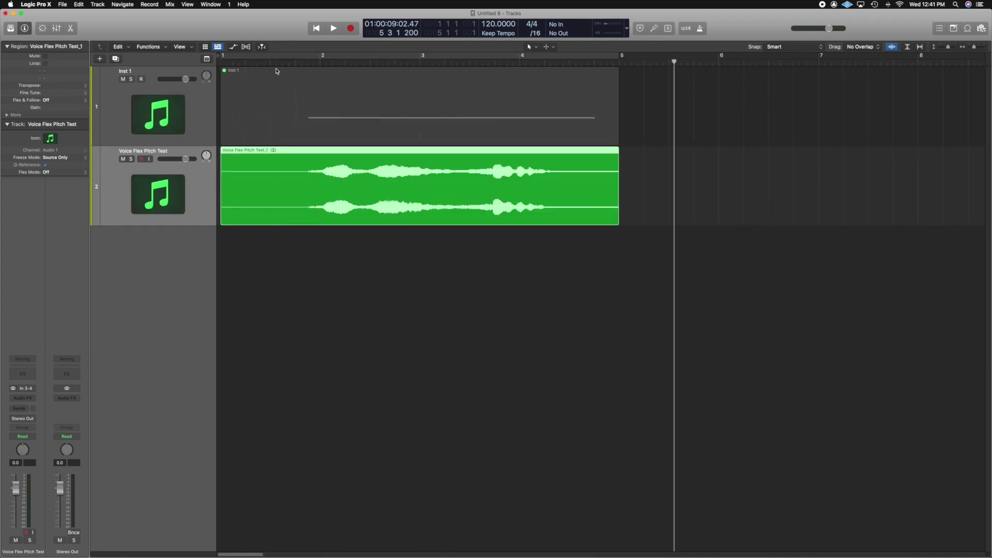
left_click(221, 62)
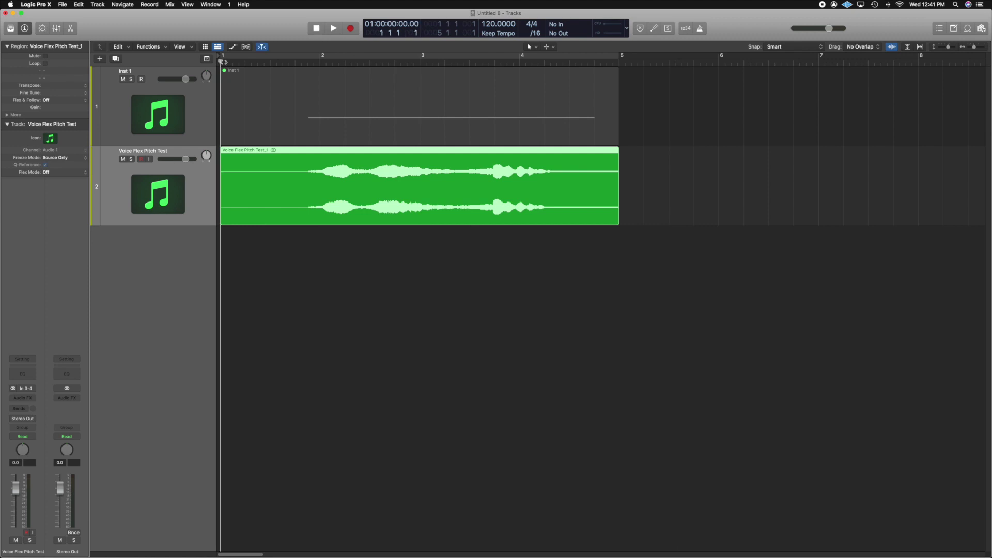
key("space")
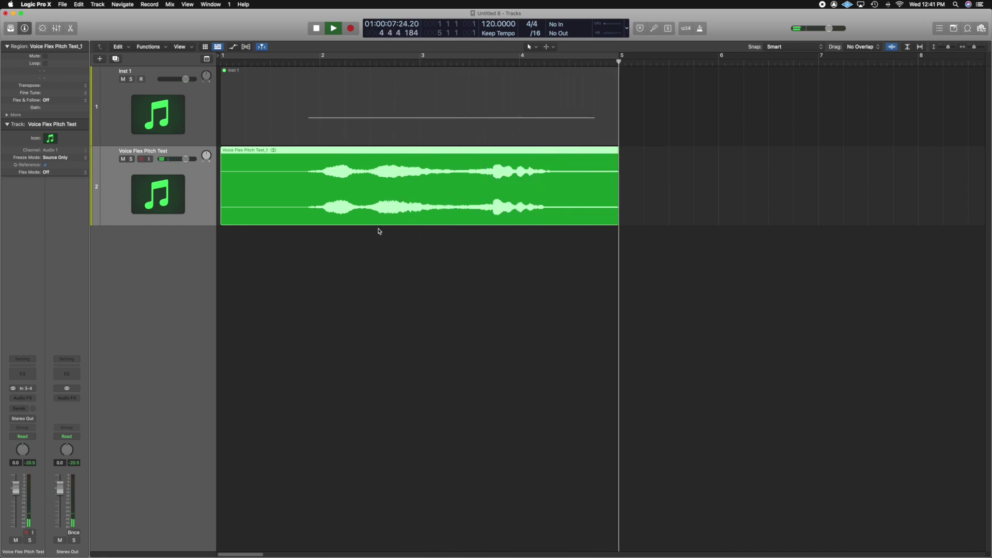
key("space")
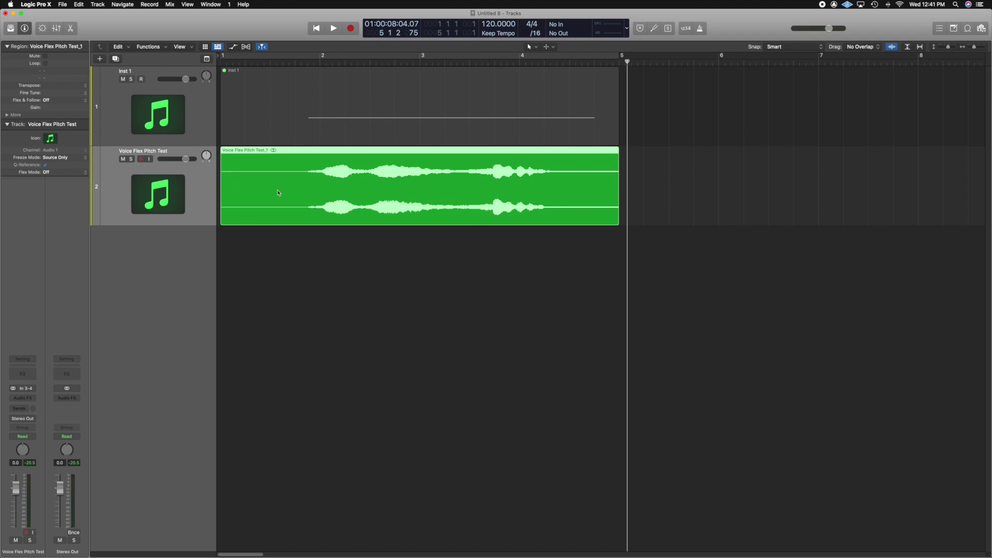
Open the Voice Flex Pitch Test region in the audio track editor and make the editor area slightly taller
double_click(245, 167)
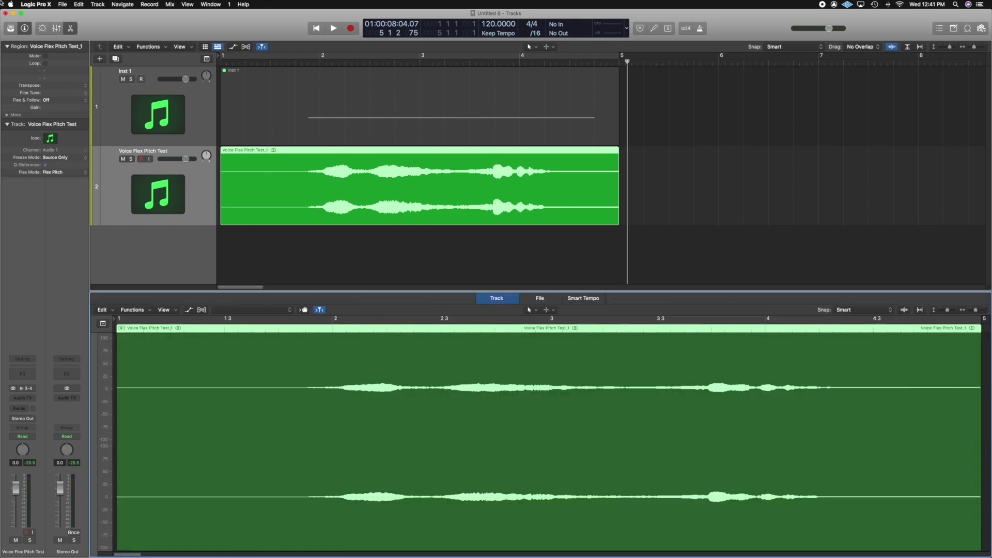
left_click(73, 28)
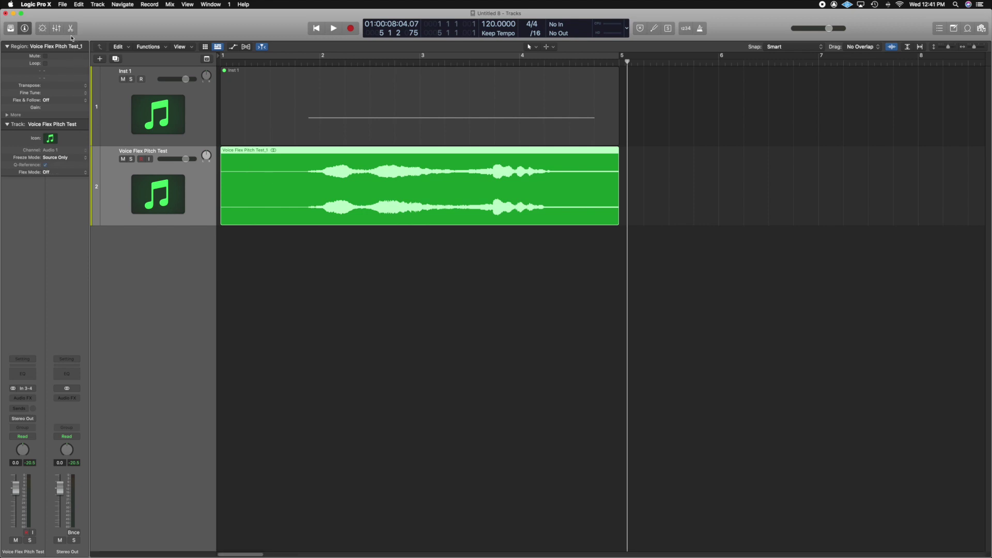
left_click(74, 30)
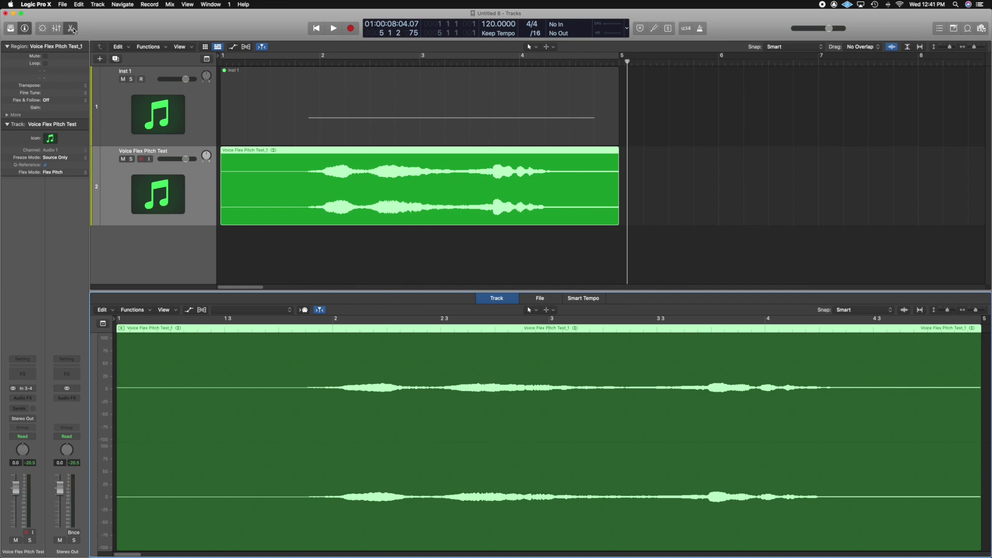
key("e")
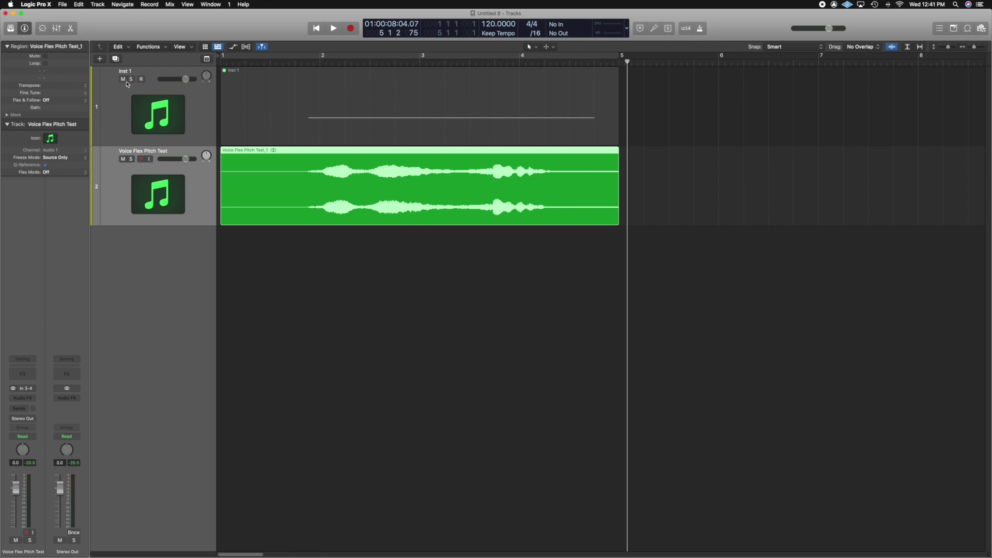
key("e")
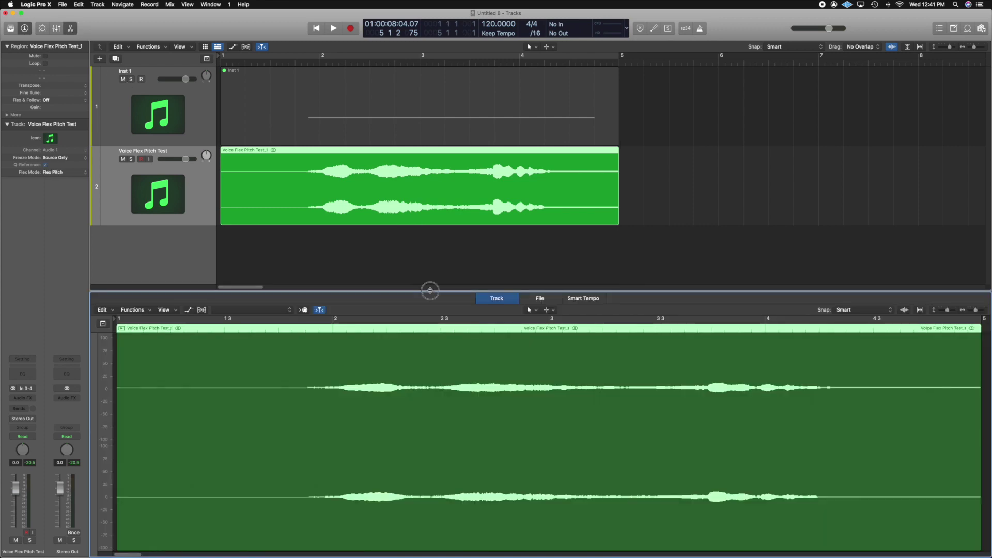
left_click_drag(431, 290, 430, 281)
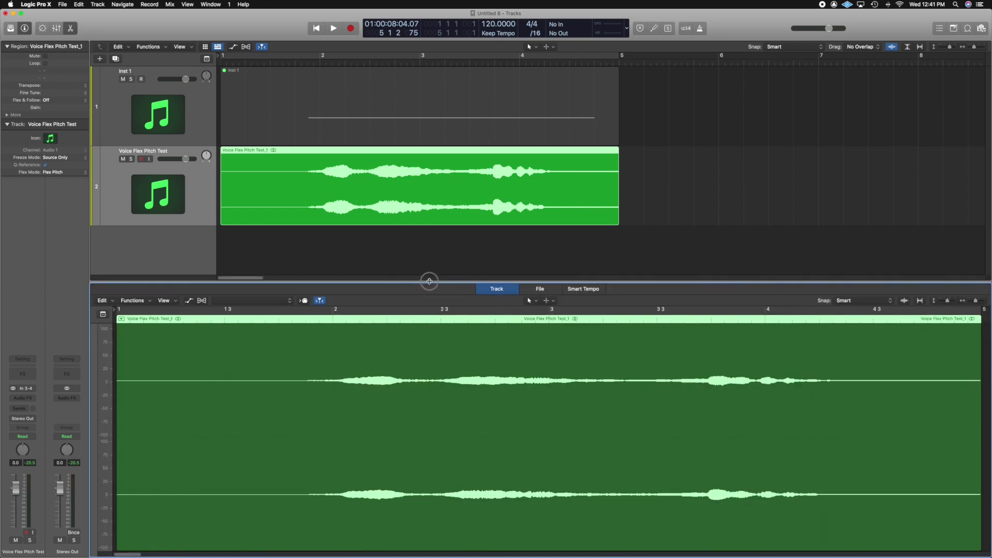
left_click(973, 302)
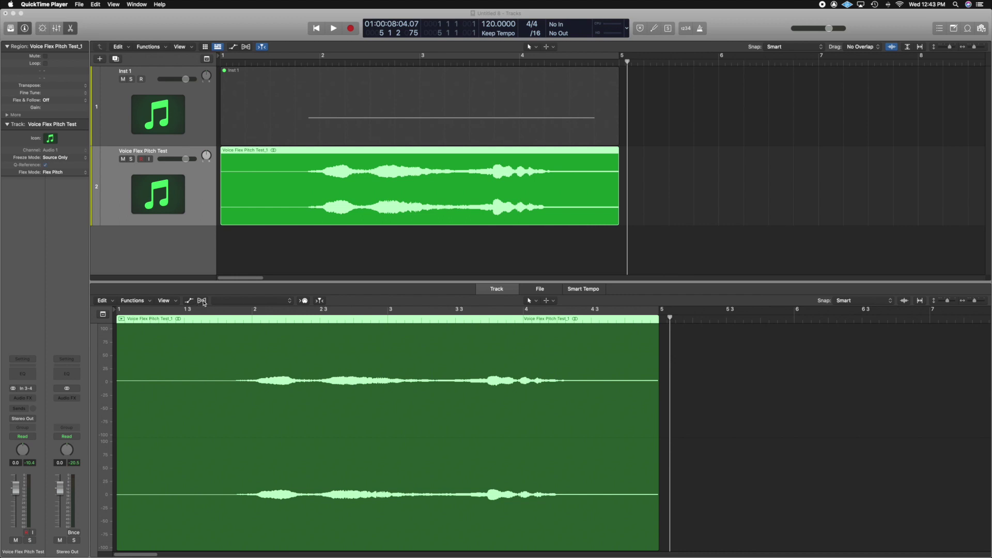
Turn on Flex for the Voice Flex Pitch Test track and set its flex mode to Flex Time - Monophonic
left_click(203, 303)
left_click(202, 300)
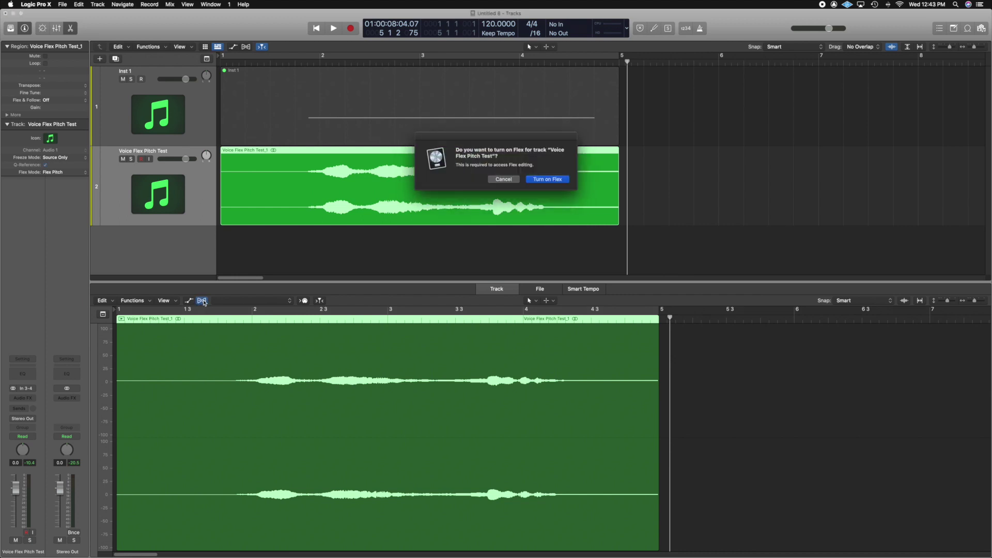
left_click(560, 181)
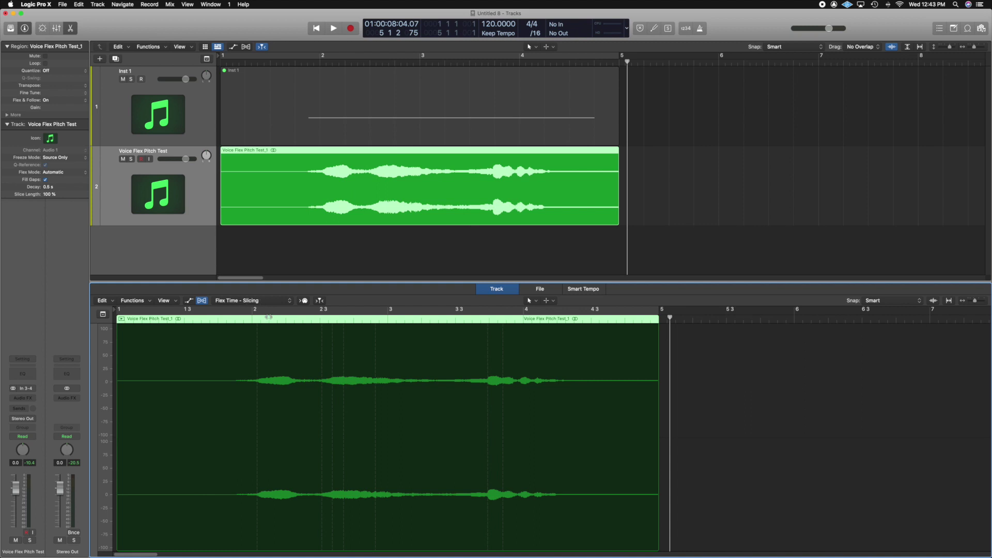
left_click(253, 301)
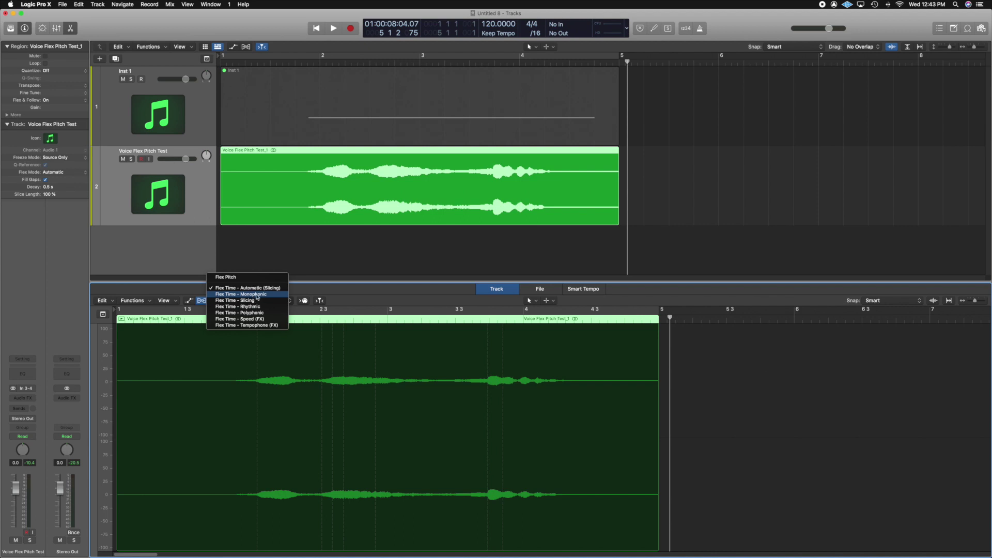
left_click(254, 295)
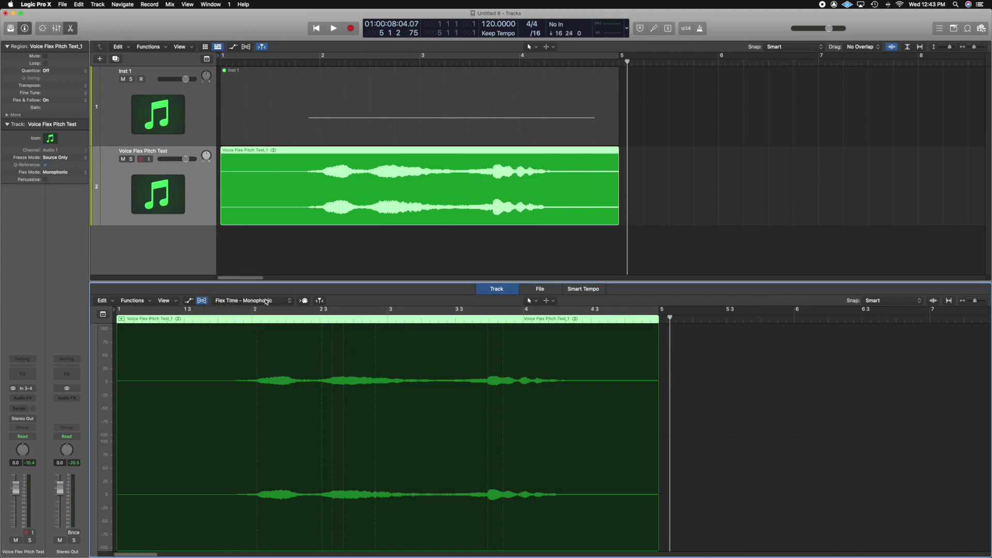
Set the Voice Flex Pitch Test track's flex mode to Flex Pitch and enlarge the editor area to show all detected notes
left_click(267, 301)
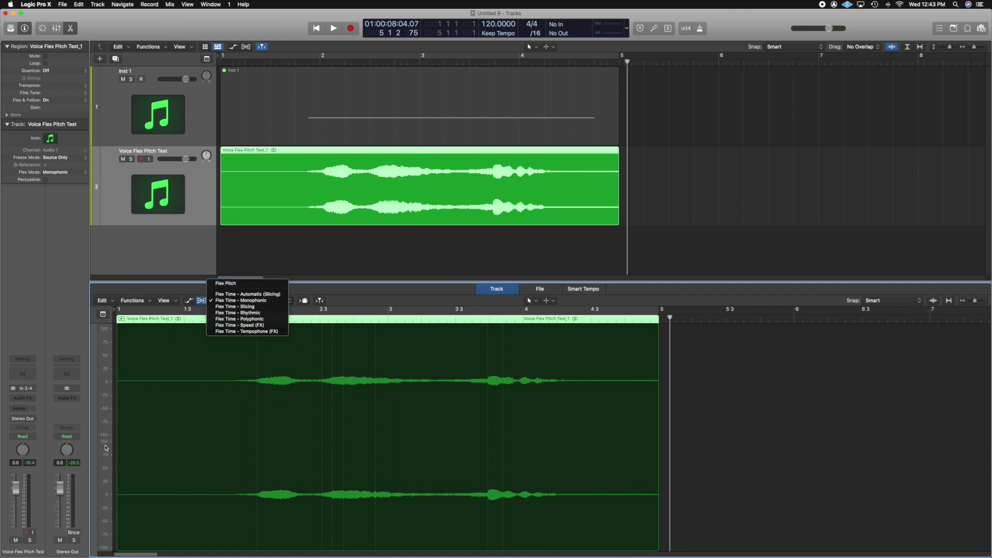
left_click(254, 283)
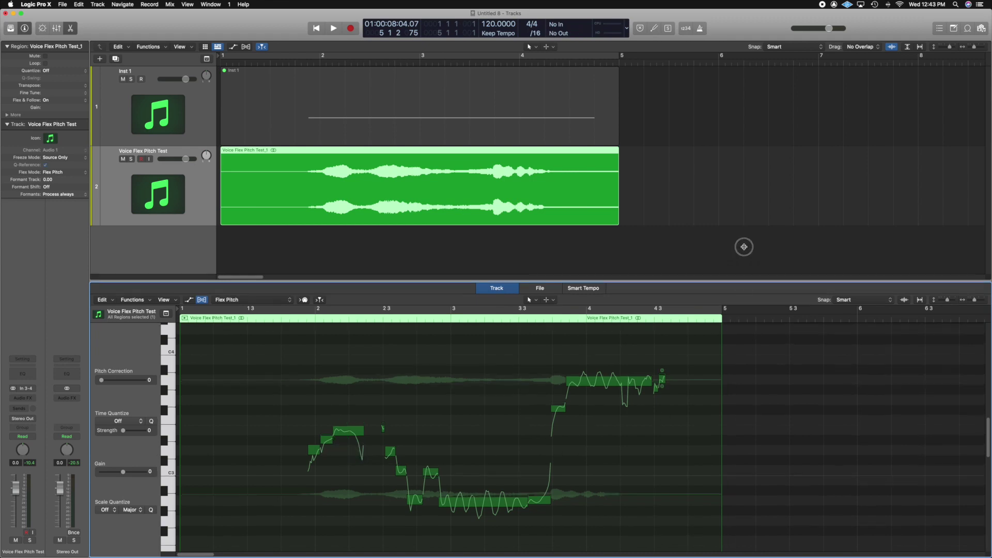
left_click_drag(744, 247, 741, 217)
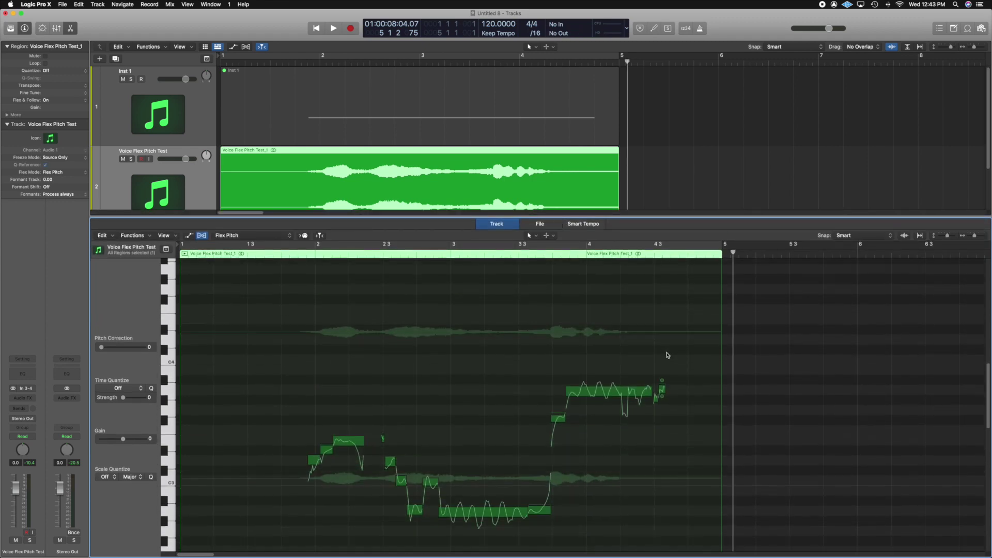
scroll(667, 355, "down", 5)
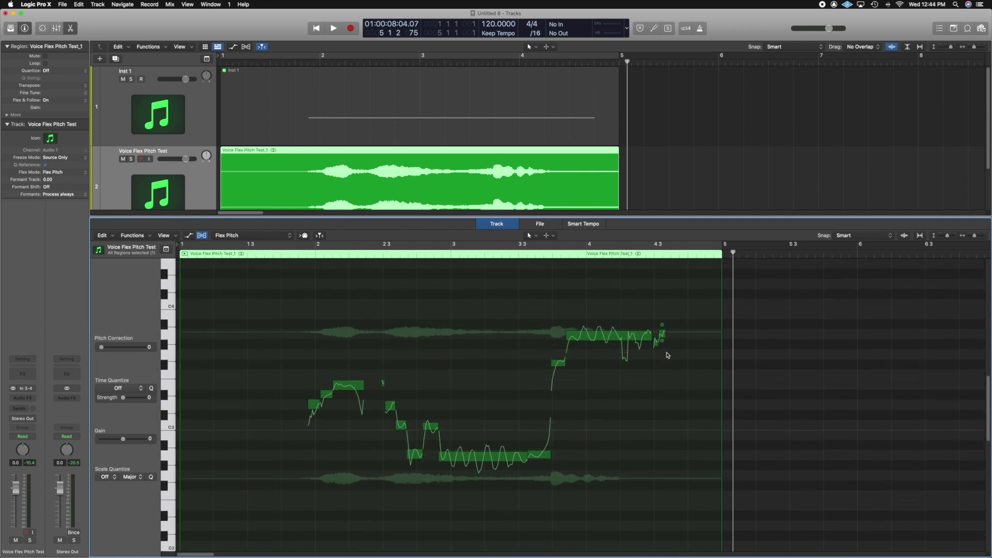
scroll(667, 355, "up", 1)
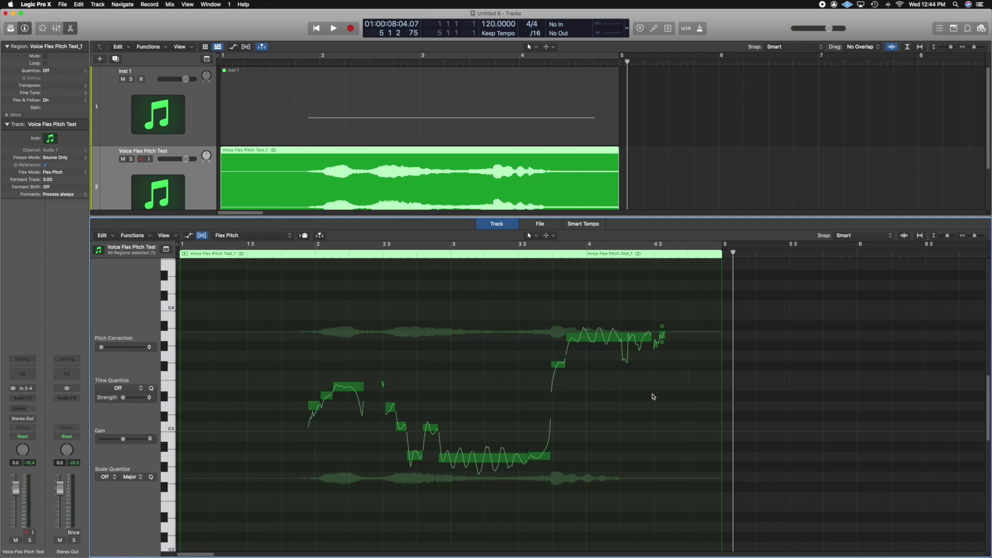
Look up Celemony's Melodyne (ARA) among the Audio Units effects for the Voice Flex Pitch Test track without inserting it
left_click(22, 398)
mouse_move(60, 552)
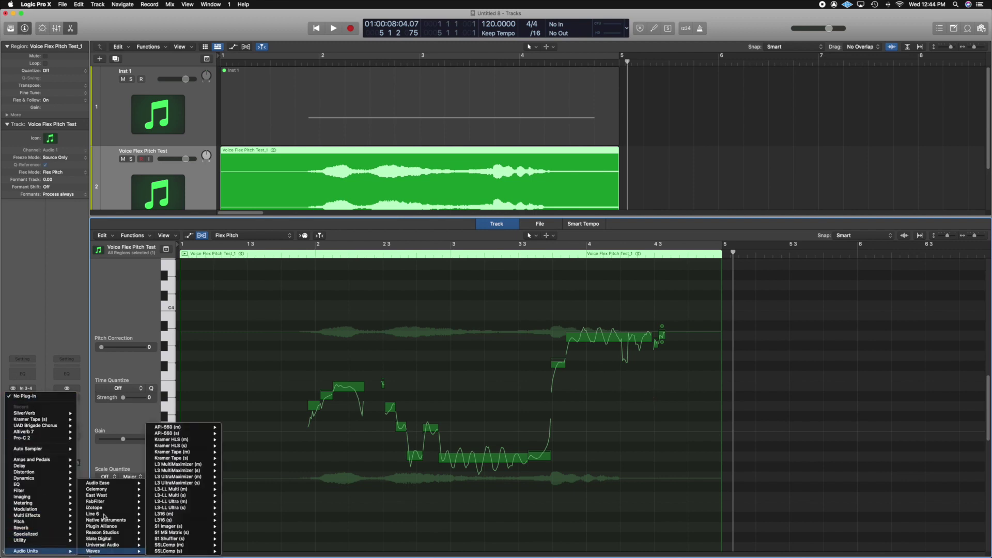
mouse_move(114, 489)
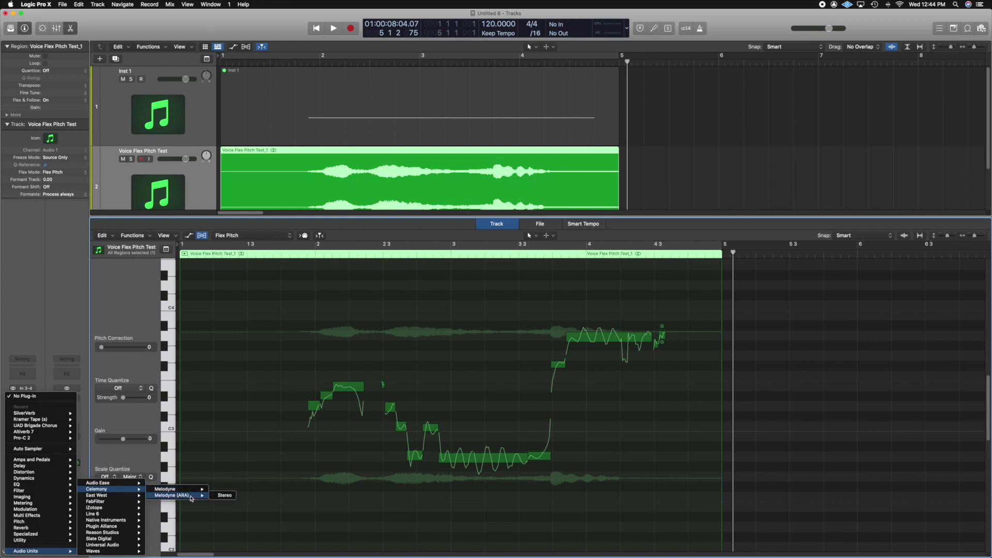
left_click(220, 475)
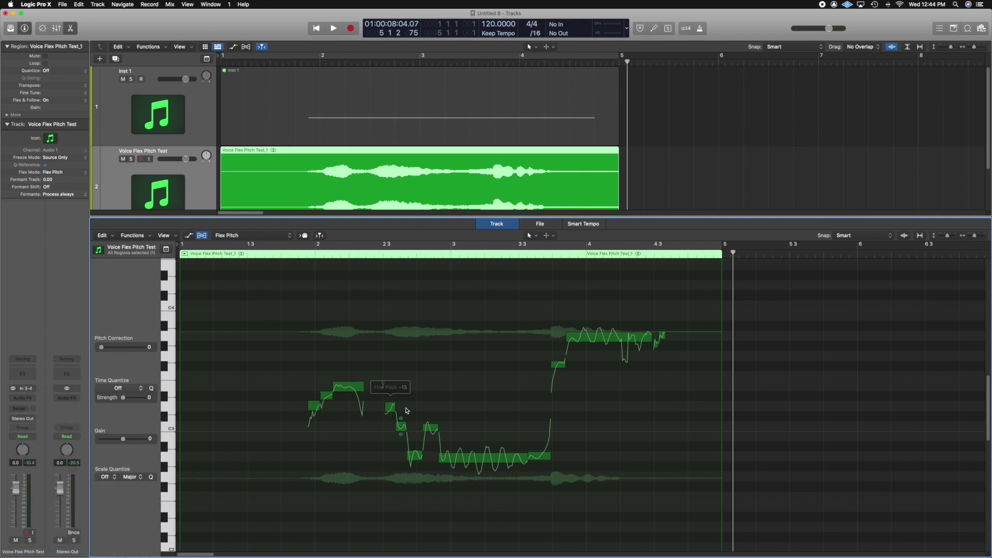
Inspect the detected Flex Pitch notes between bars 2 and 4 up close, selecting several in turn and ending on the first note
mouse_move(432, 411)
mouse_move(662, 334)
left_click_drag(973, 236, 976, 236)
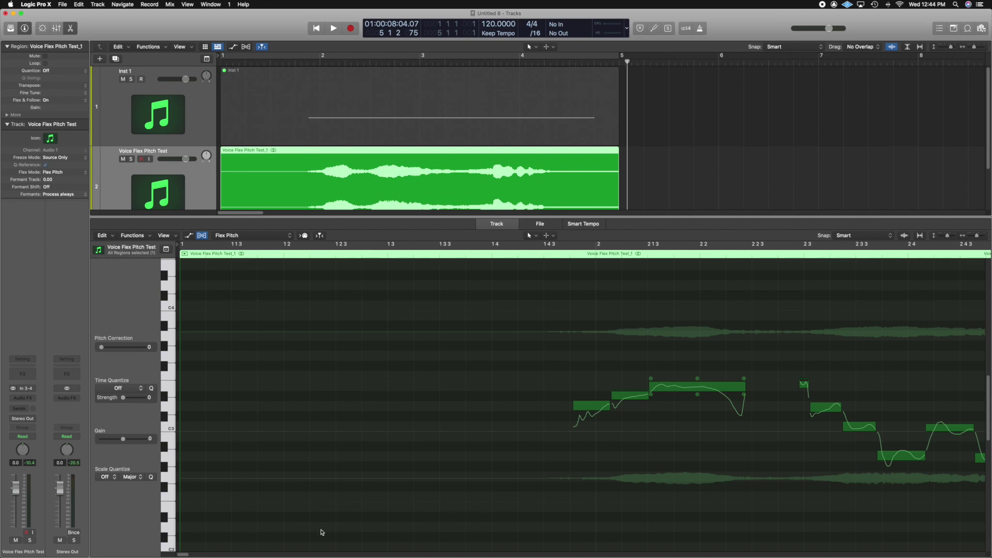
left_click_drag(184, 554, 192, 555)
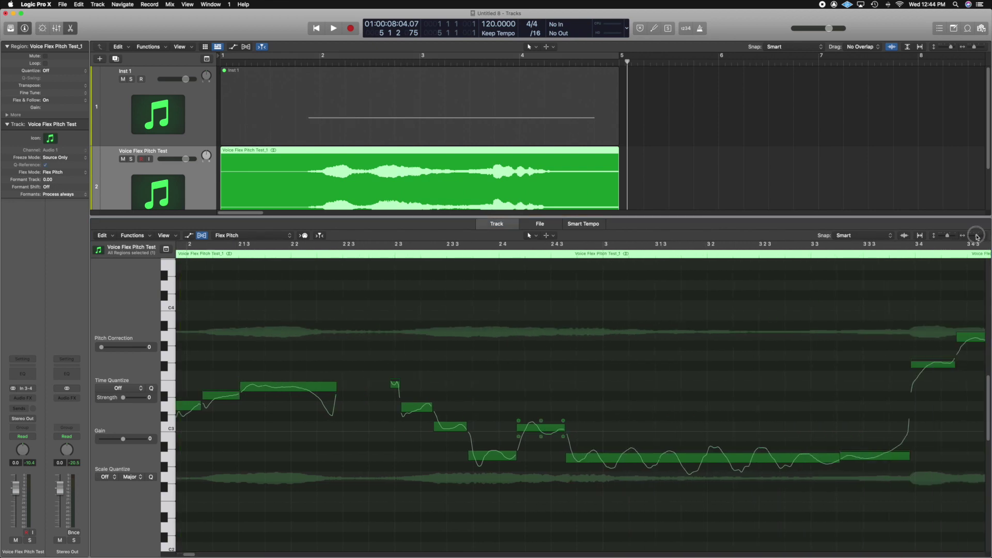
left_click_drag(975, 236, 967, 236)
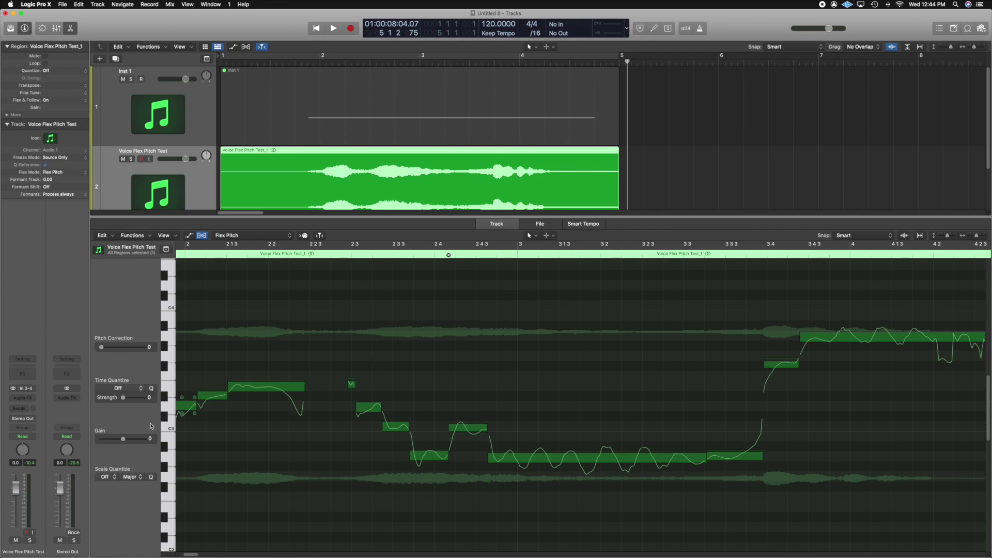
left_click(183, 404)
left_click(212, 395)
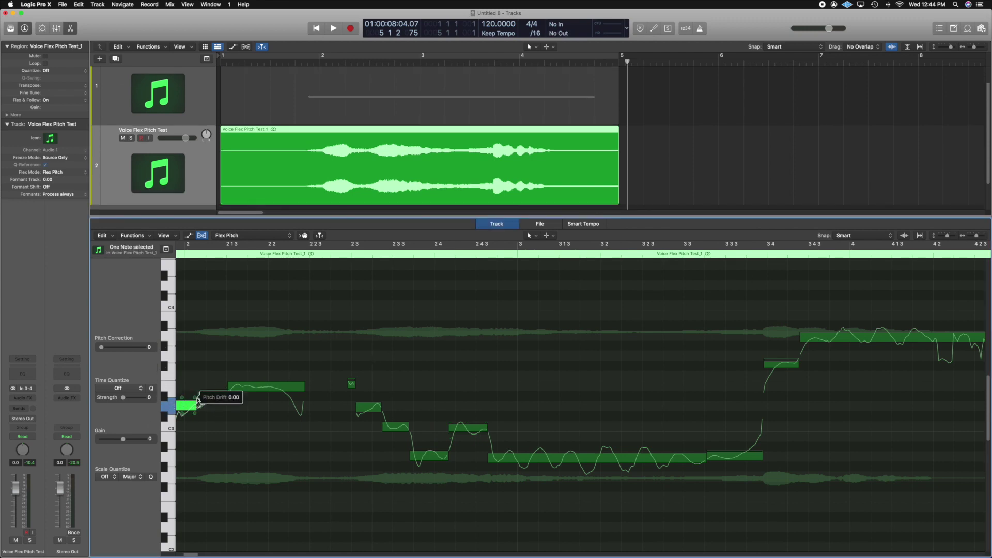
left_click(252, 395)
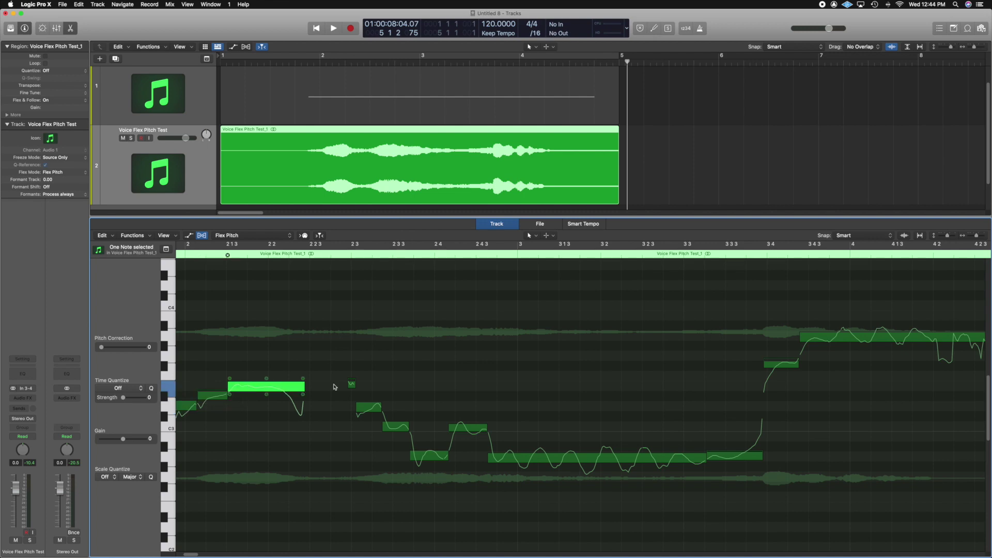
left_click(351, 385)
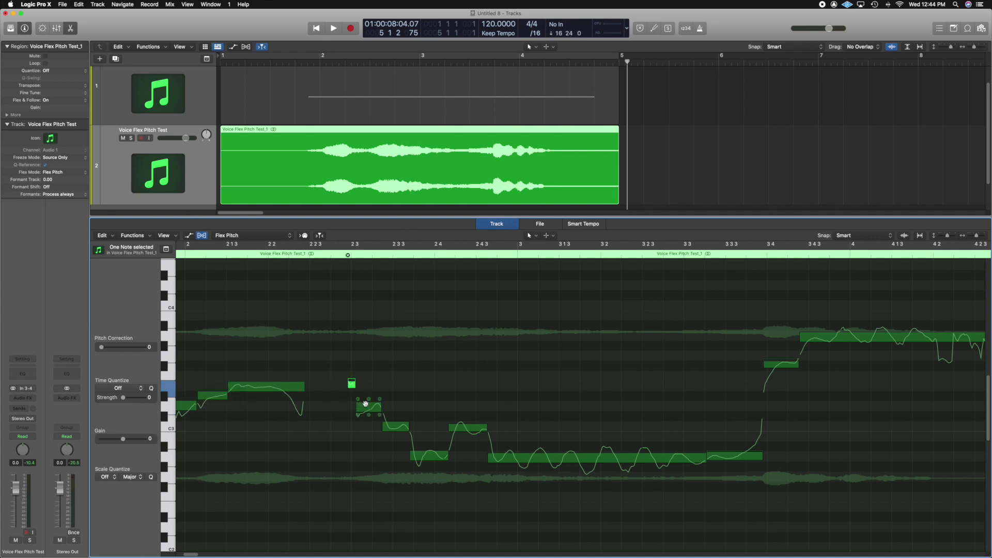
scroll(209, 548, "left", 3)
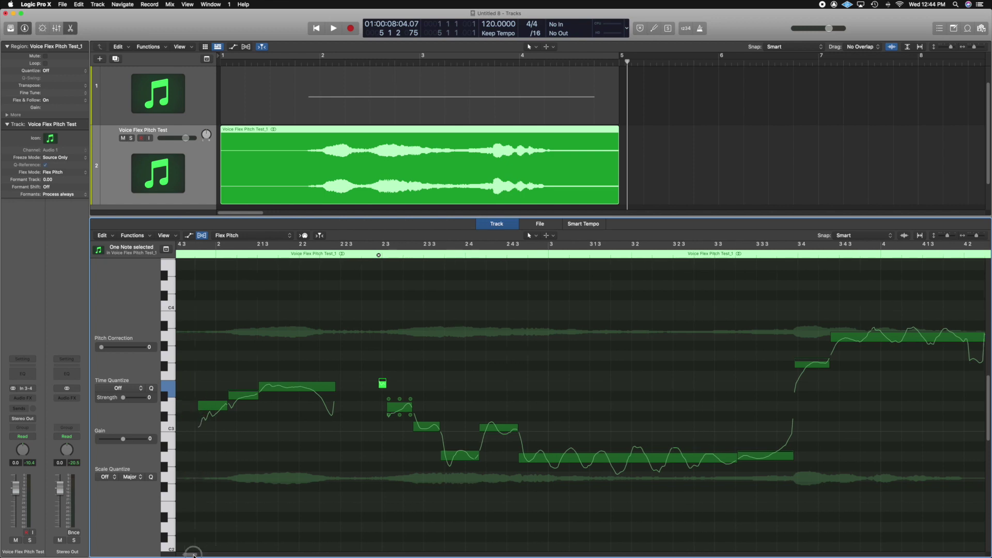
left_click(239, 404)
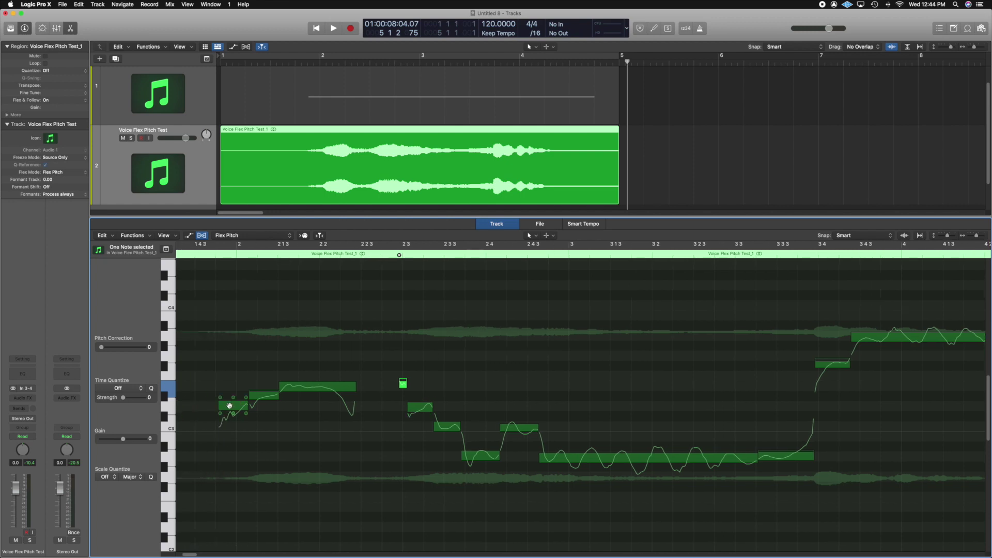
left_click(228, 406)
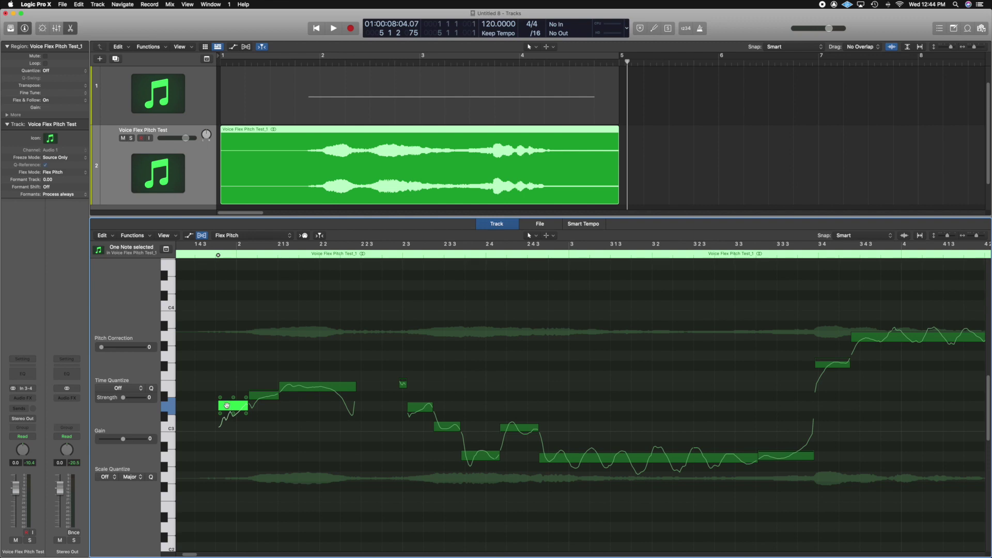
Try out the Pitch Drift and Fine Pitch handles on the first note, just before bar 2
mouse_move(222, 401)
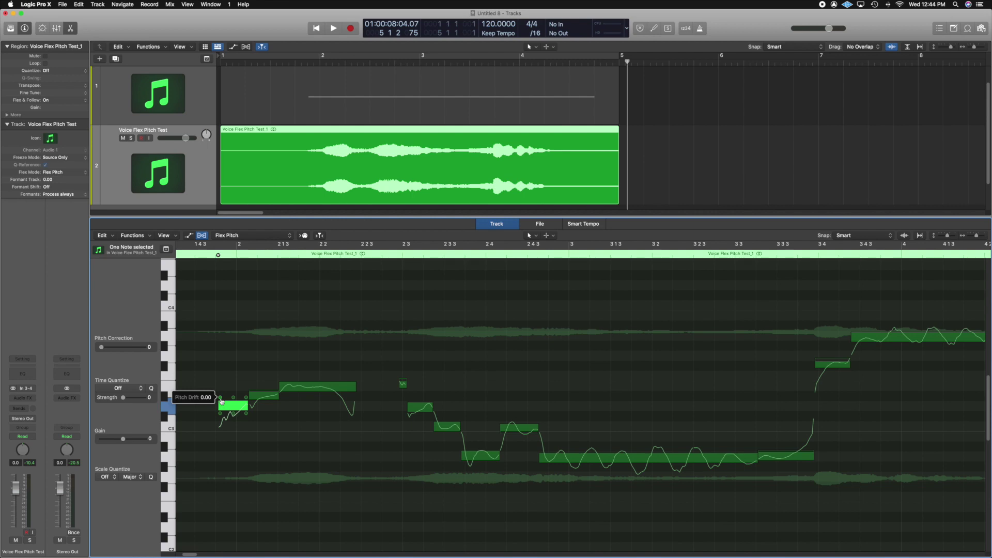
mouse_move(221, 401)
left_mouse_down()
mouse_move(219, 423)
mouse_move(219, 383)
mouse_move(220, 396)
left_mouse_up()
left_click_drag(220, 403, 240, 393)
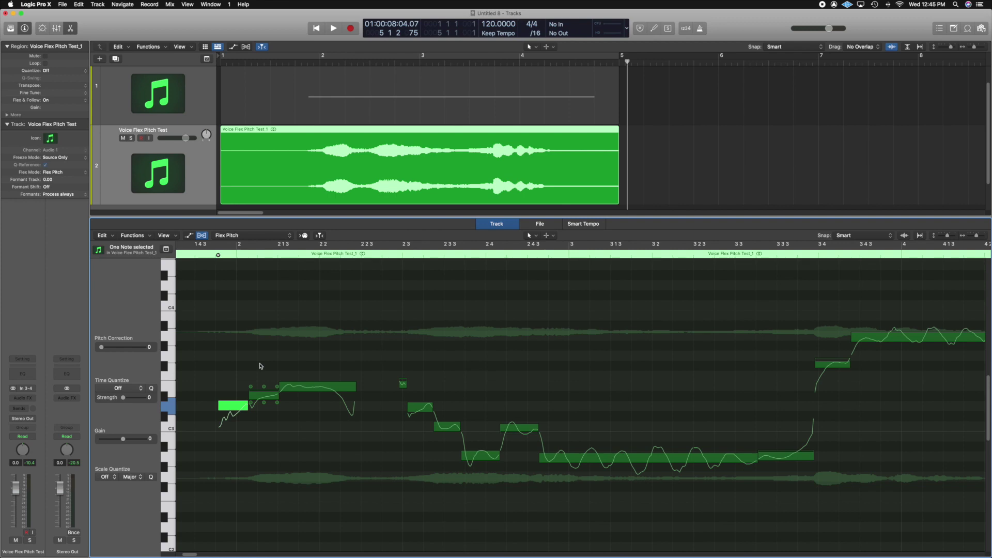
left_click(233, 397)
mouse_move(233, 397)
mouse_move(231, 408)
left_mouse_down()
mouse_move(231, 365)
mouse_move(231, 408)
left_mouse_up()
mouse_move(247, 399)
left_mouse_down()
mouse_move(246, 409)
mouse_move(246, 396)
left_mouse_up()
Try changing the Vibrato amount of the first note, just before bar 2
mouse_move(231, 416)
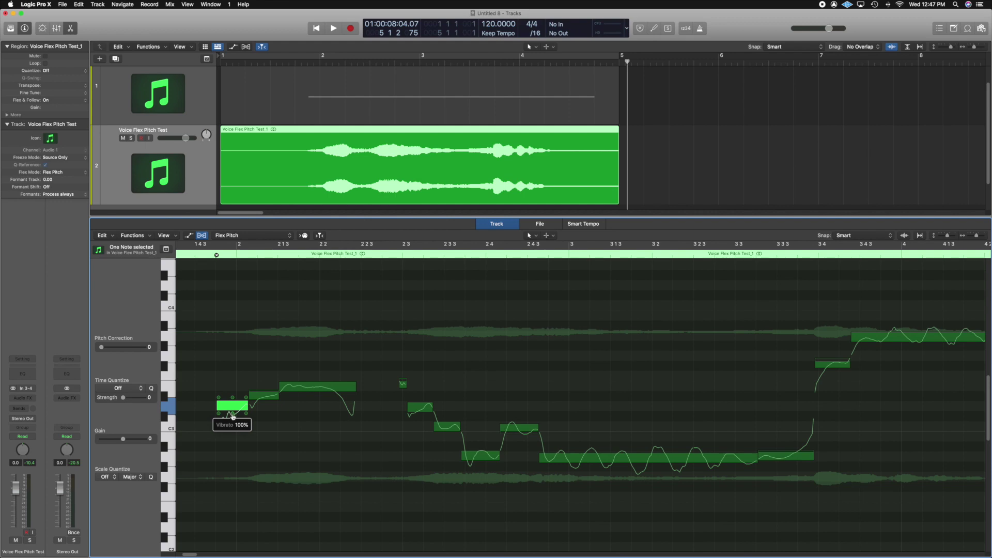
mouse_move(233, 416)
left_mouse_down()
mouse_move(230, 433)
mouse_move(243, 368)
mouse_move(234, 454)
mouse_move(232, 421)
mouse_move(231, 433)
left_mouse_up()
left_click_drag(232, 414, 231, 413)
Try raising the first note's Gain to +20.0 dB and lower it again past +4.3 dB
left_click_drag(219, 413, 231, 335)
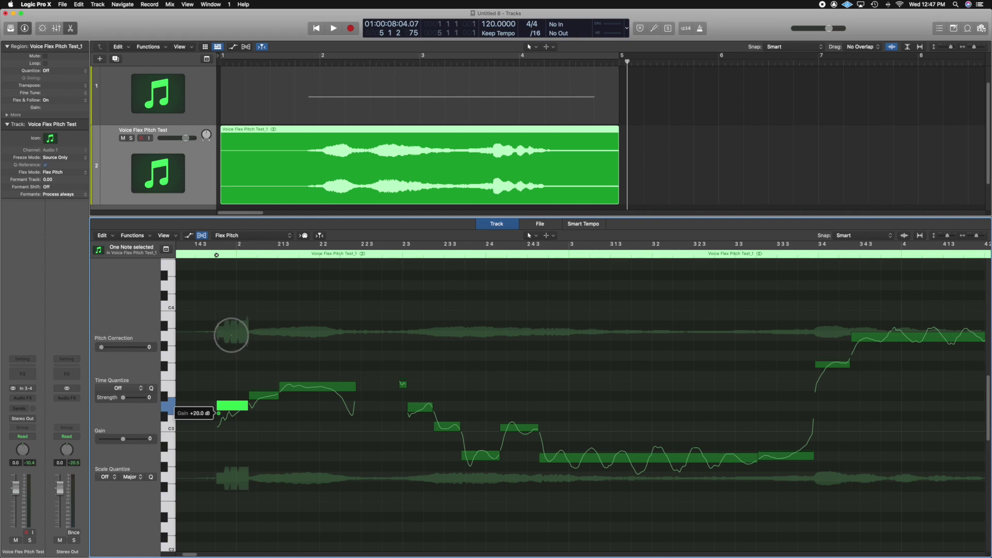
left_click_drag(232, 334, 231, 396)
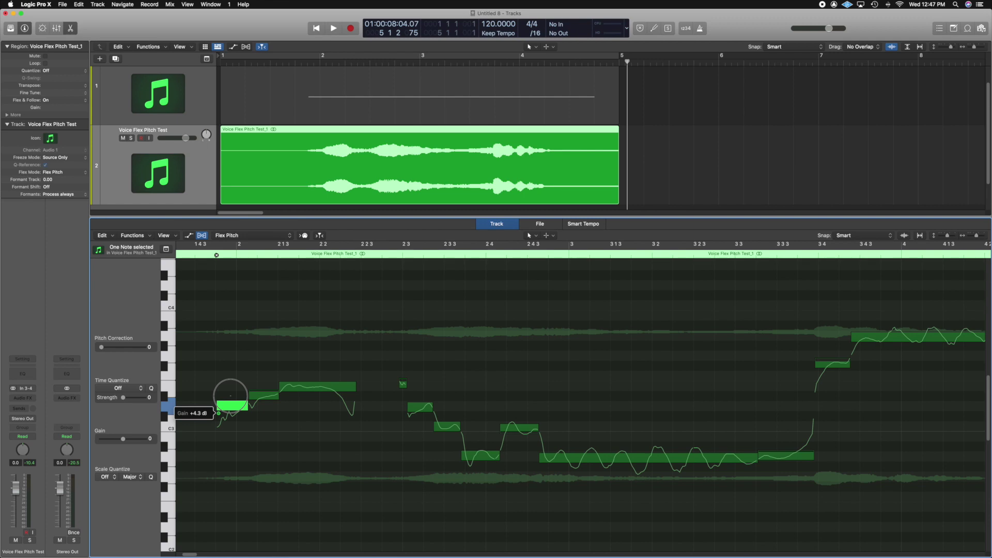
left_click_drag(230, 396, 229, 414)
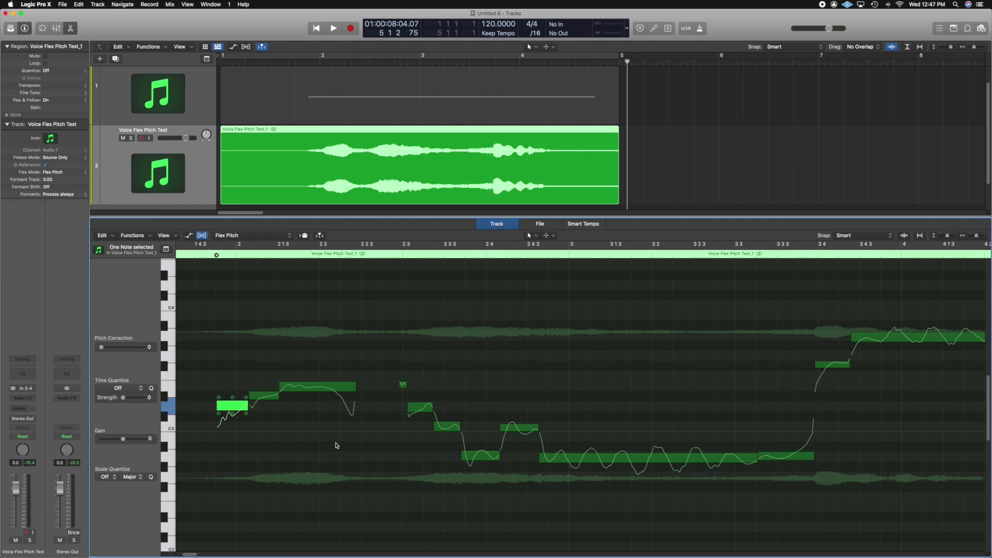
Play the vocal phrase from about beat 3 of bar 2, and again from beat 2, to hear the long note around bar 3
scroll(336, 445, "right", 5)
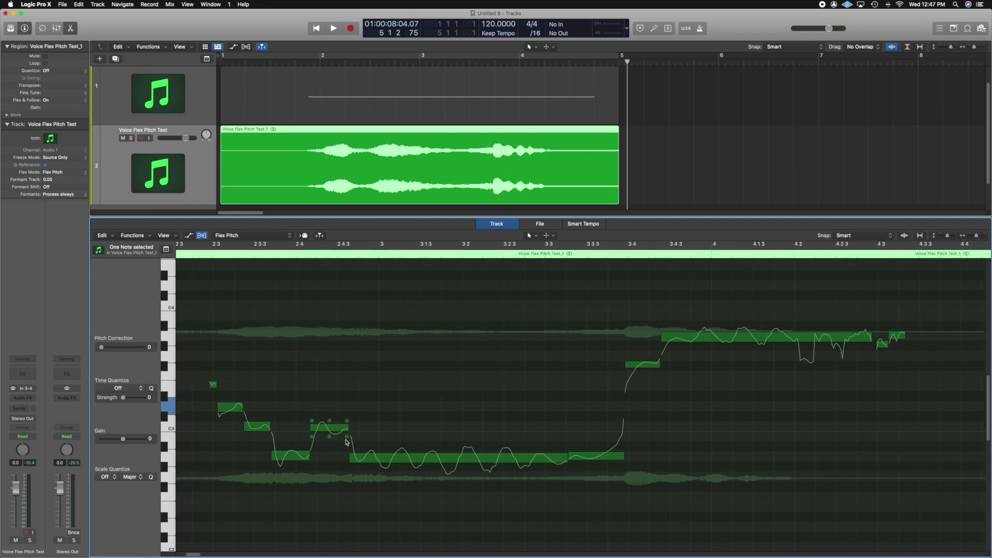
scroll(477, 435, "right", 2)
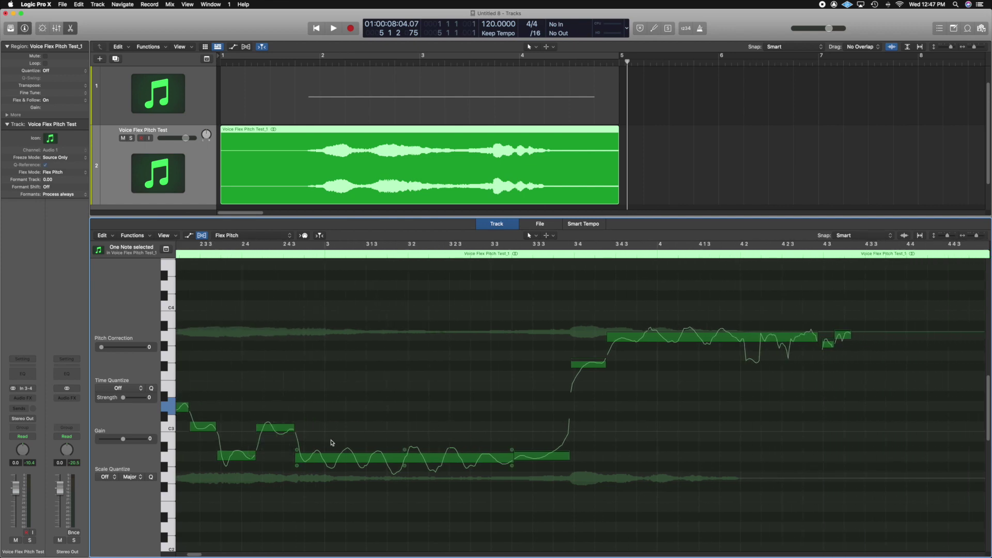
left_click(204, 252)
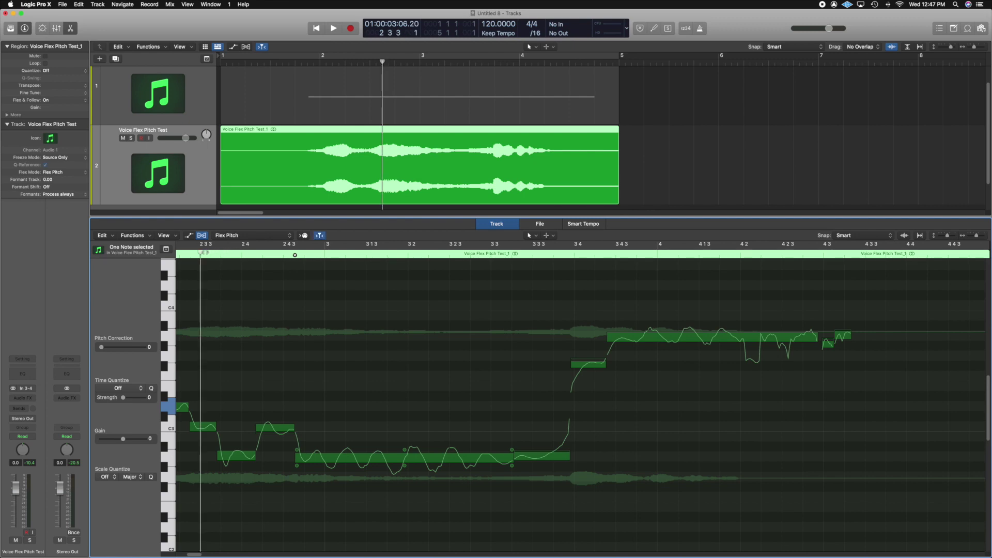
key("space")
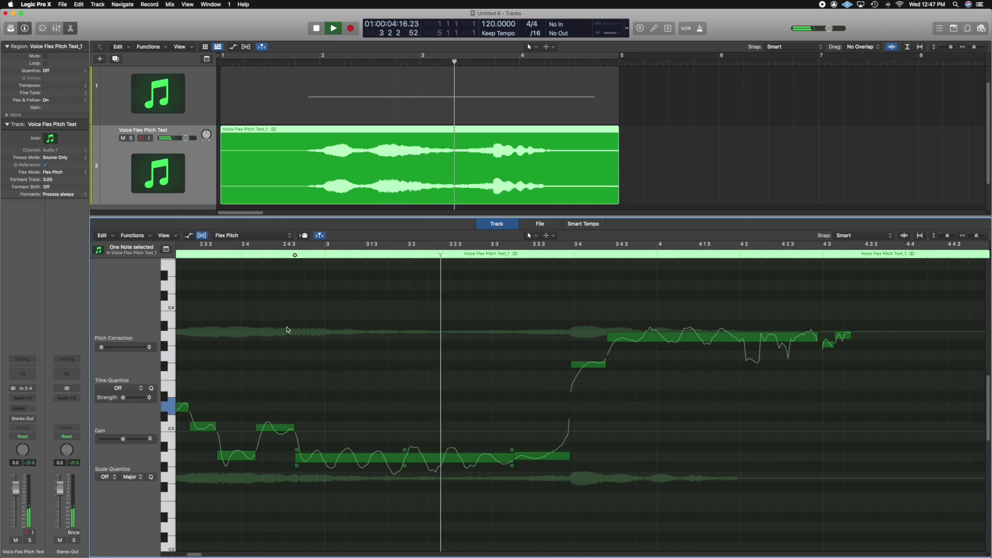
scroll(288, 329, "left", 4)
left_click(187, 251)
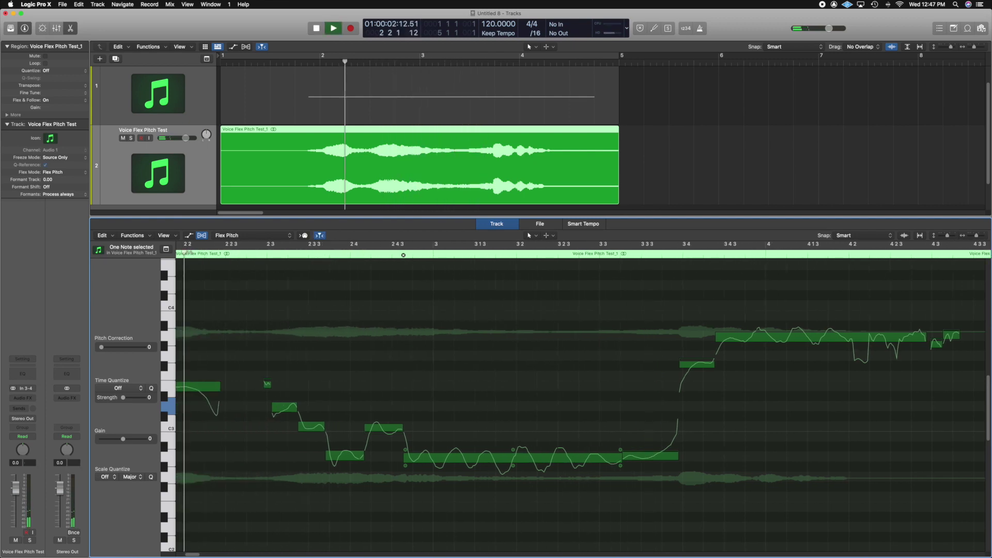
scroll(399, 343, "right", 1)
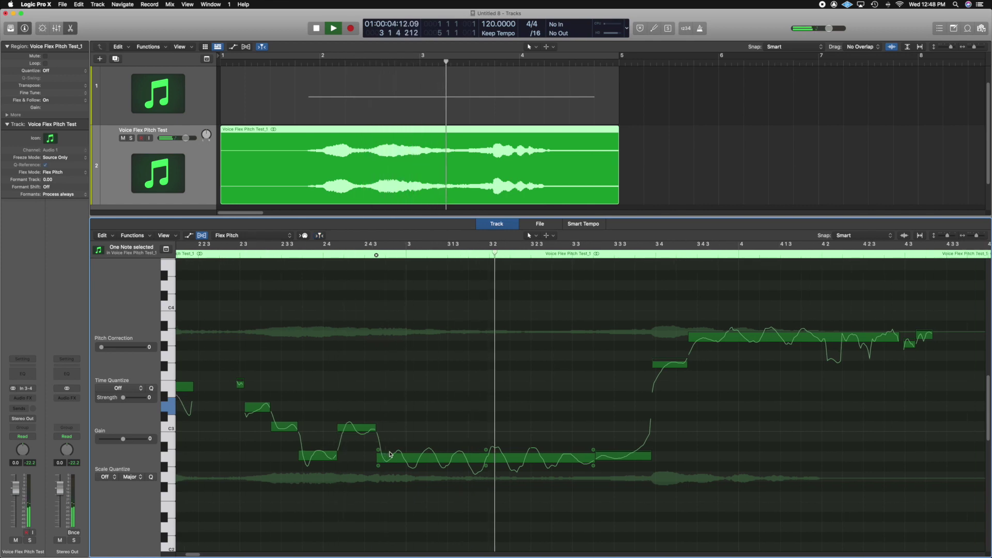
key("space")
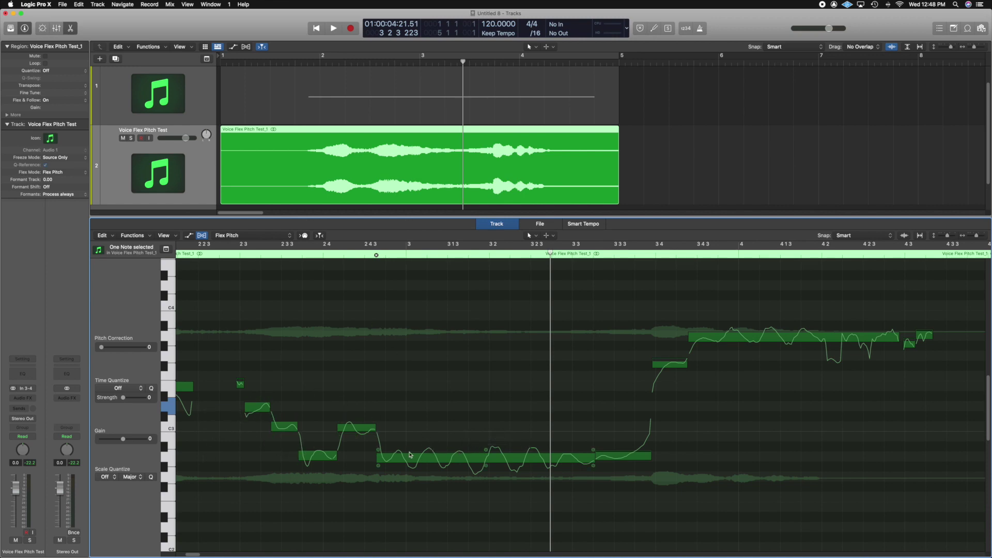
Select the long note starting just before bar 3, raise its starting Pitch Drift toward the preceding note, and play the phrase to compare
left_click(378, 452)
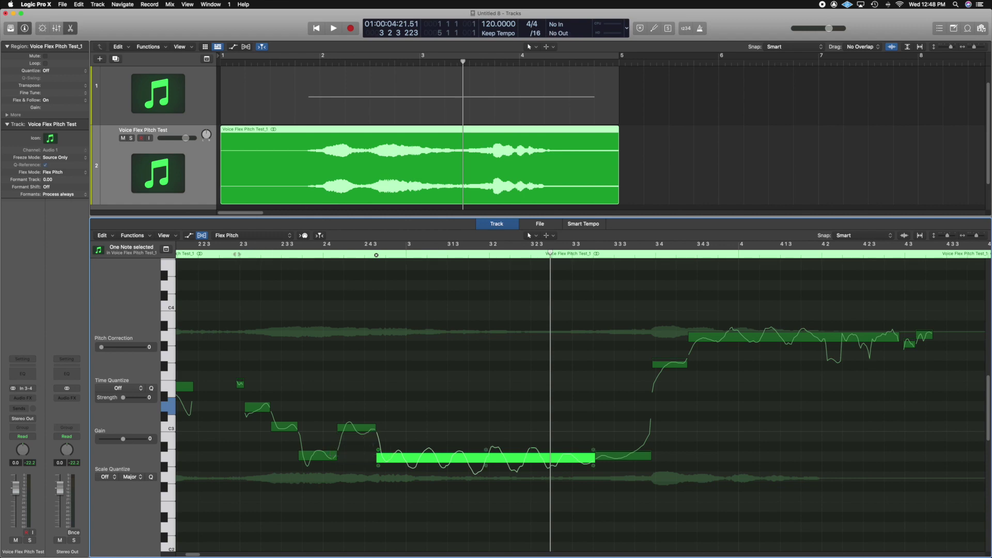
double_click(233, 255)
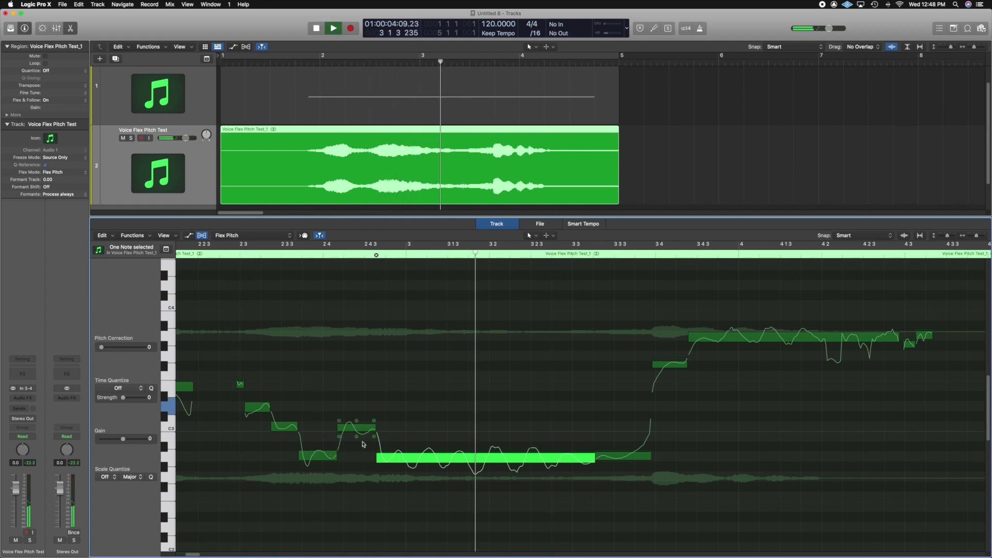
key("space")
left_click_drag(378, 449, 378, 409)
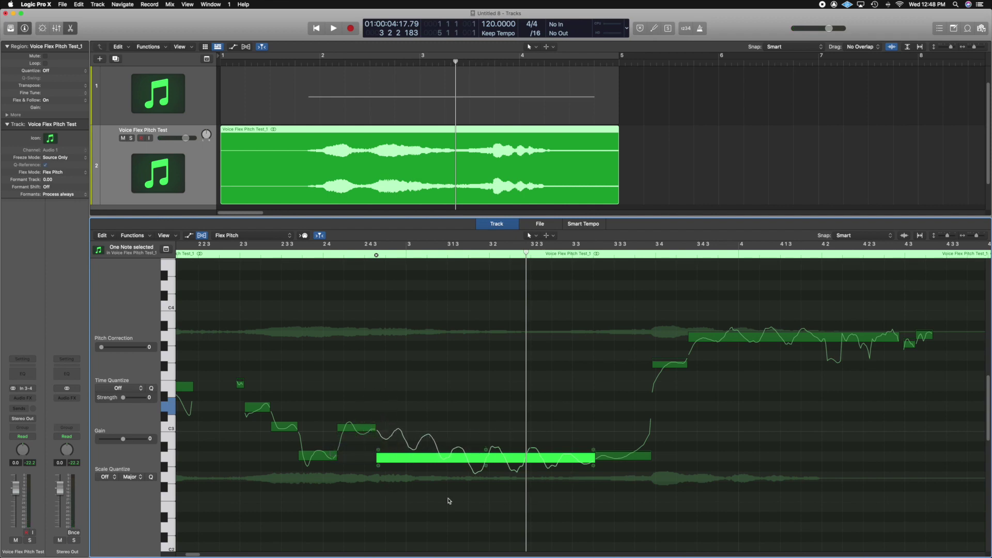
key("space")
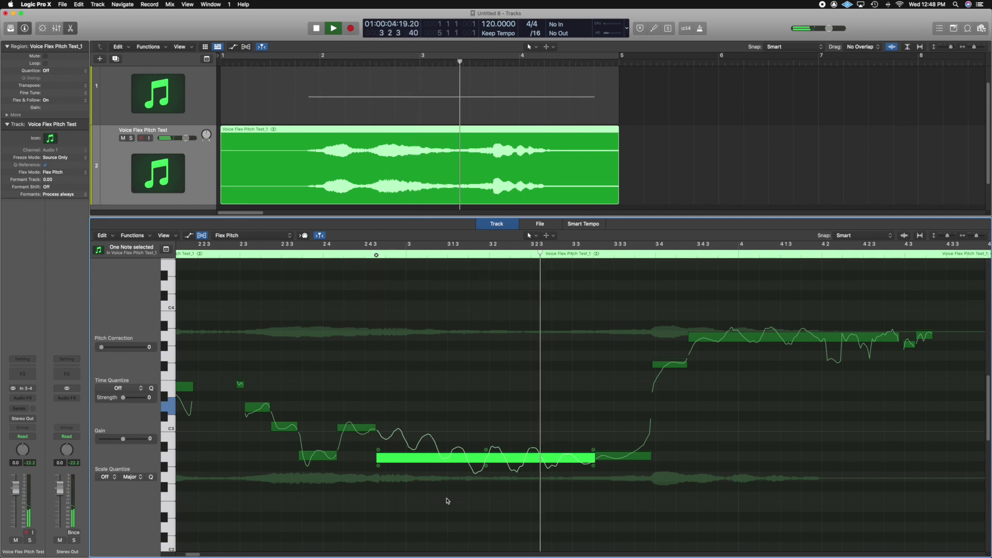
key("space")
mouse_move(380, 452)
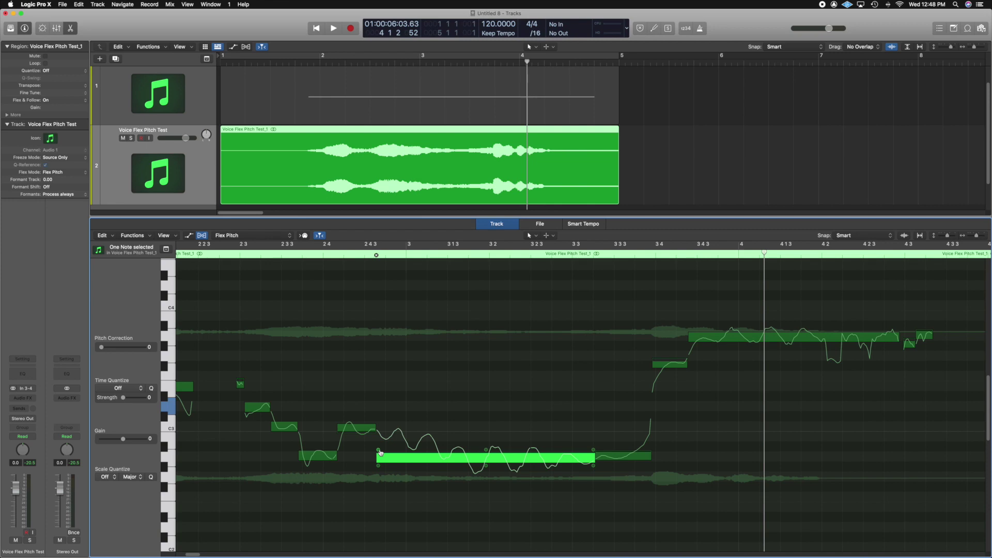
Try a starting Pitch Drift of -2.42 on the long note before bar 3, play the phrase, and bring the drift back to neutral
left_click_drag(379, 451, 379, 542)
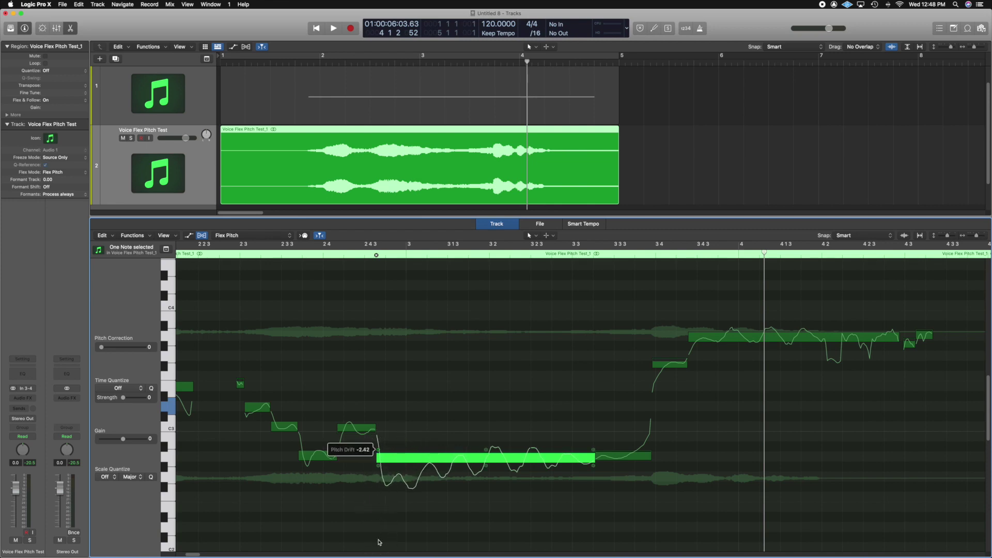
key("space")
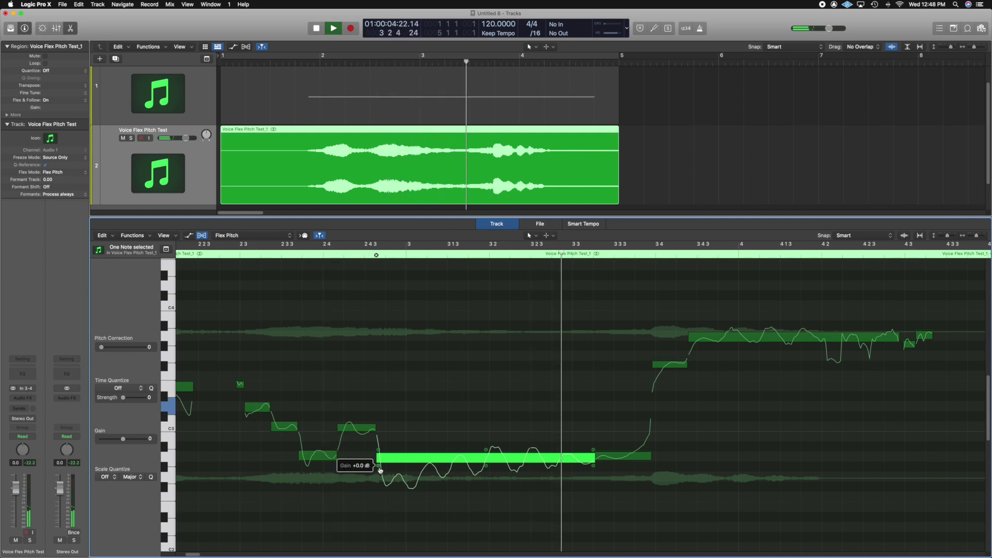
key("space")
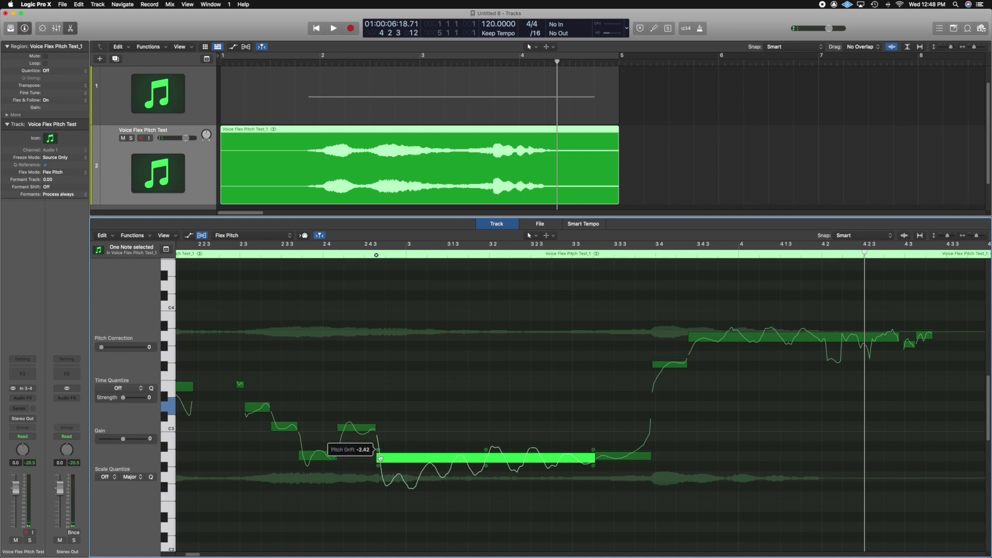
left_click_drag(377, 450, 389, 404)
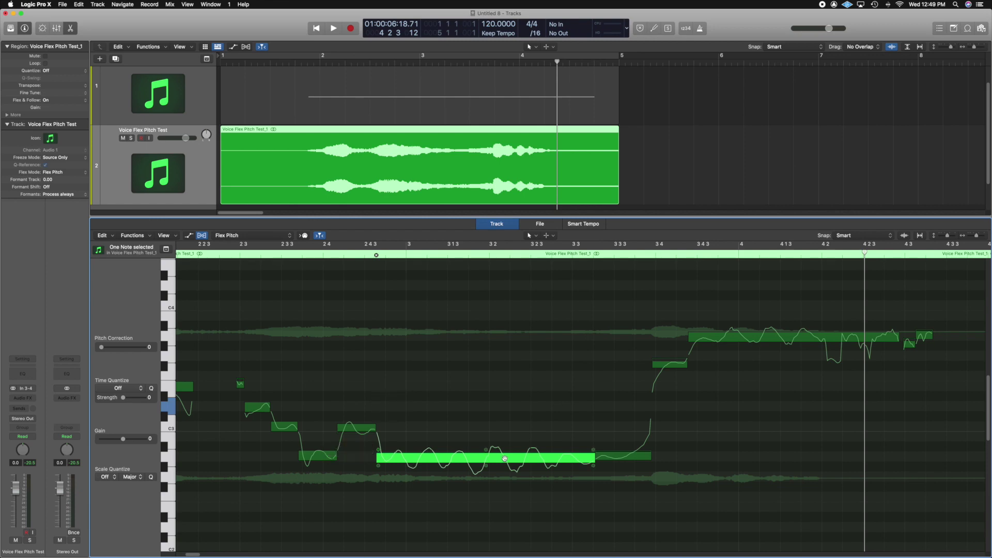
Try different Fine Pitch offsets on the long note around bar 3, playing the phrase after each change
mouse_move(487, 453)
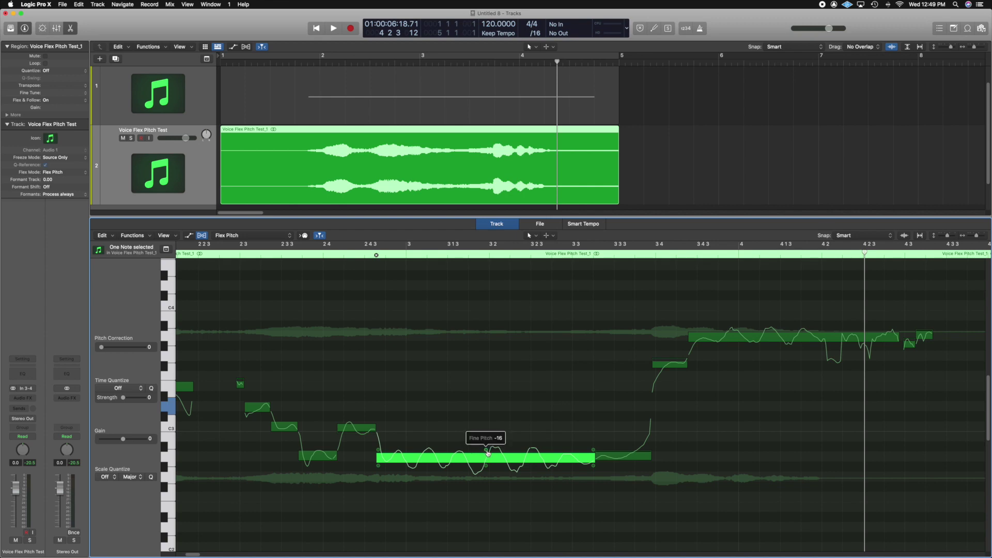
left_click_drag(487, 453, 482, 521)
key("space")
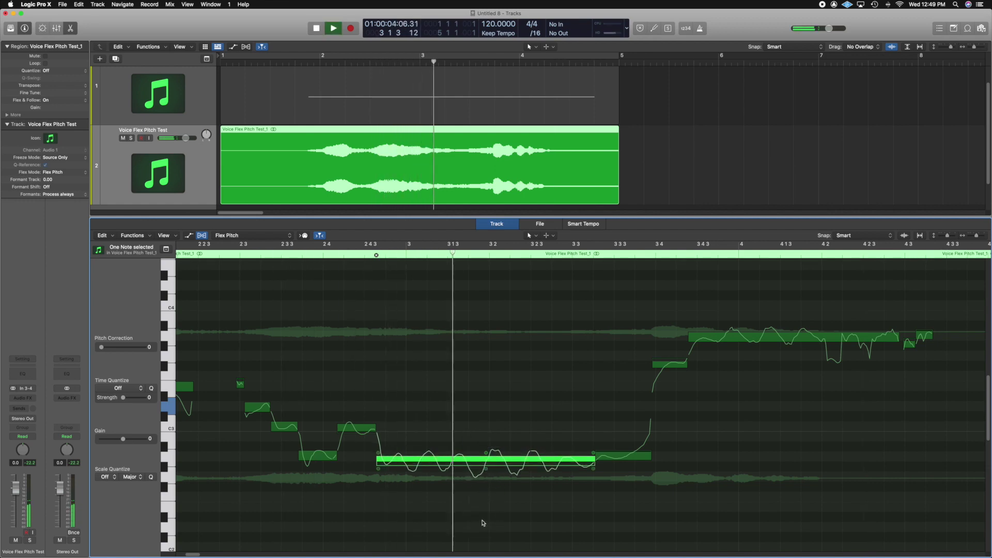
key("space")
left_click_drag(486, 453, 485, 502)
key("space")
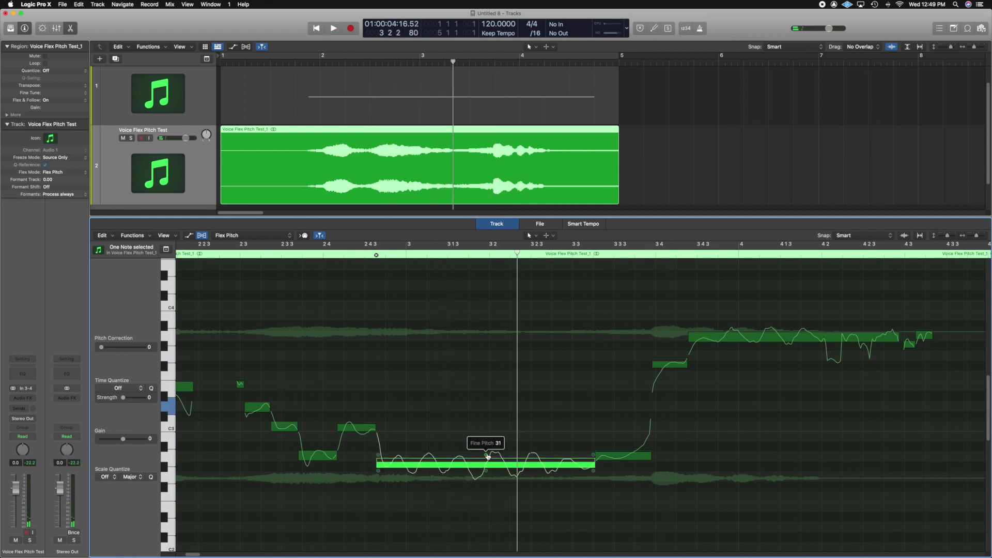
key("space")
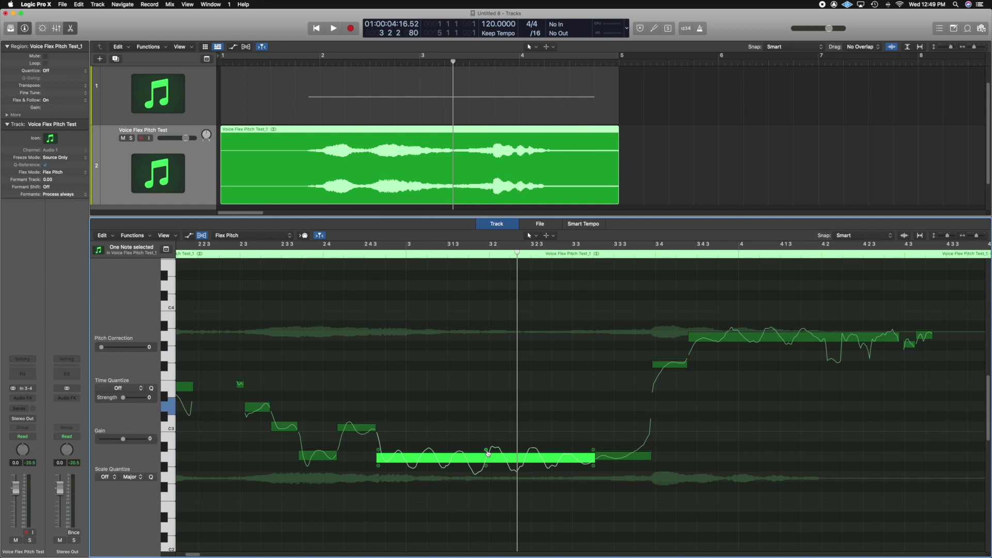
Try the long note two semitones higher and two semitones lower, play the phrase each time, and return it to its original pitch
mouse_move(487, 453)
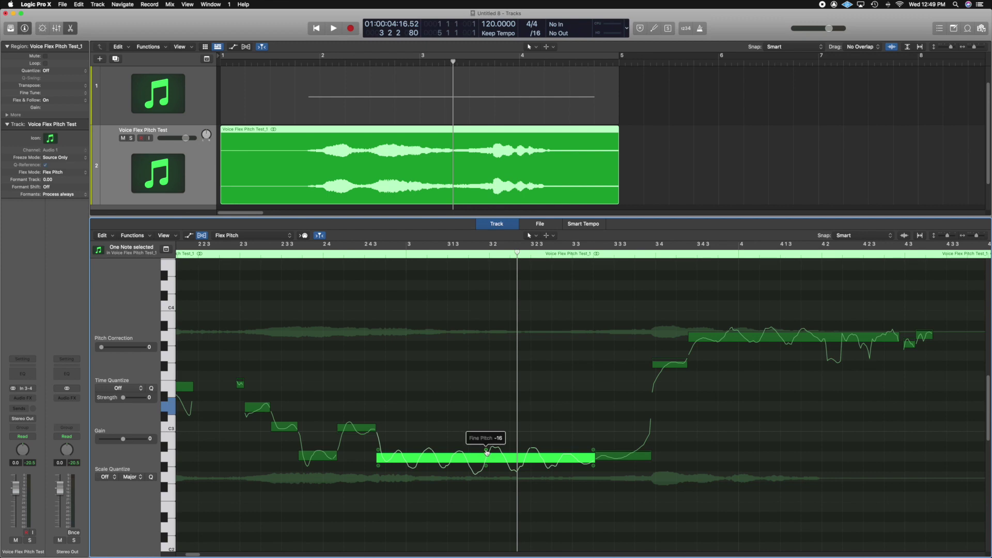
left_click_drag(484, 458, 483, 426)
key("space")
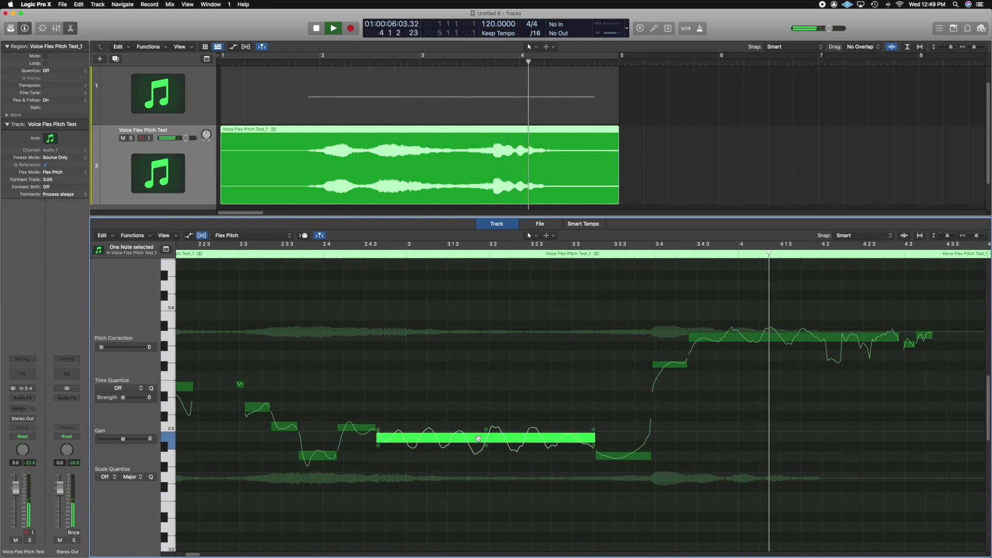
key("space")
left_click_drag(479, 443, 475, 480)
key("space")
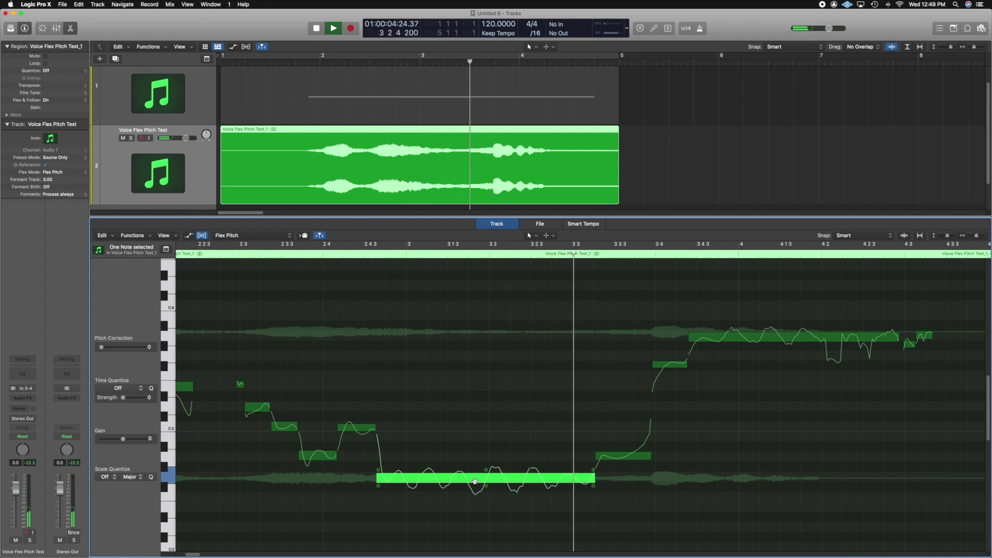
key("space")
left_click_drag(474, 480, 474, 458)
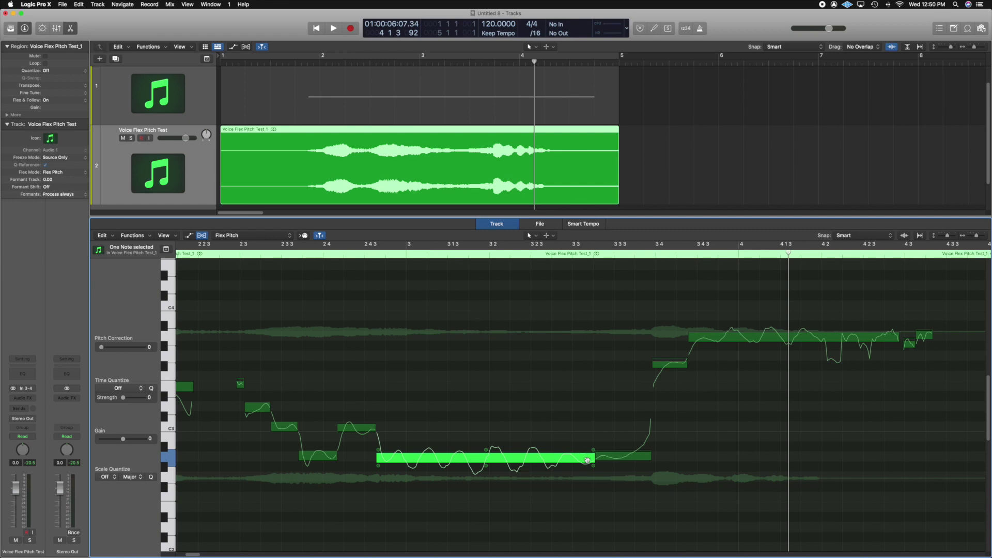
Try raising the long note's ending Pitch Drift, play the phrase, and lower the drift back to neutral
mouse_move(597, 453)
left_click_drag(593, 450, 592, 412)
key("space")
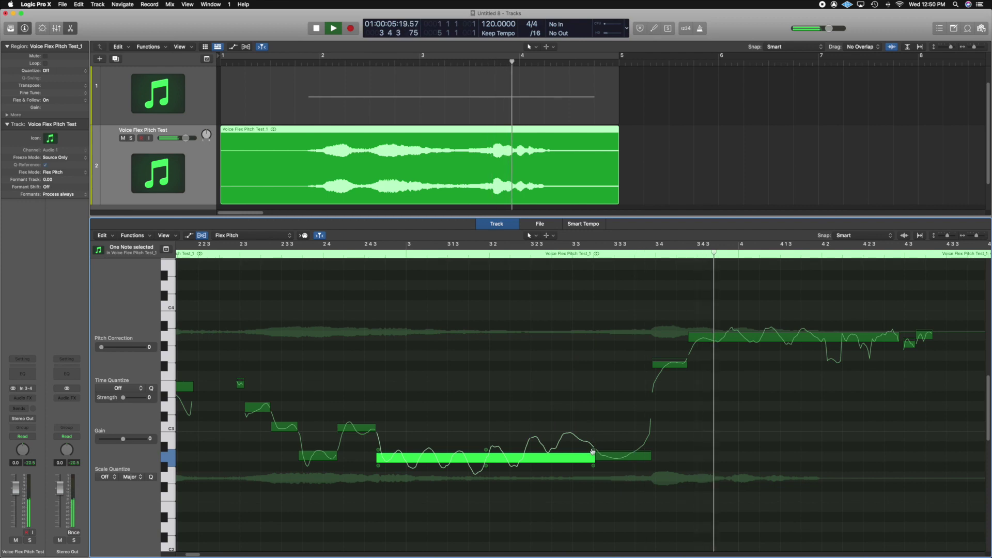
mouse_move(593, 451)
key("space")
left_click_drag(593, 450, 597, 489)
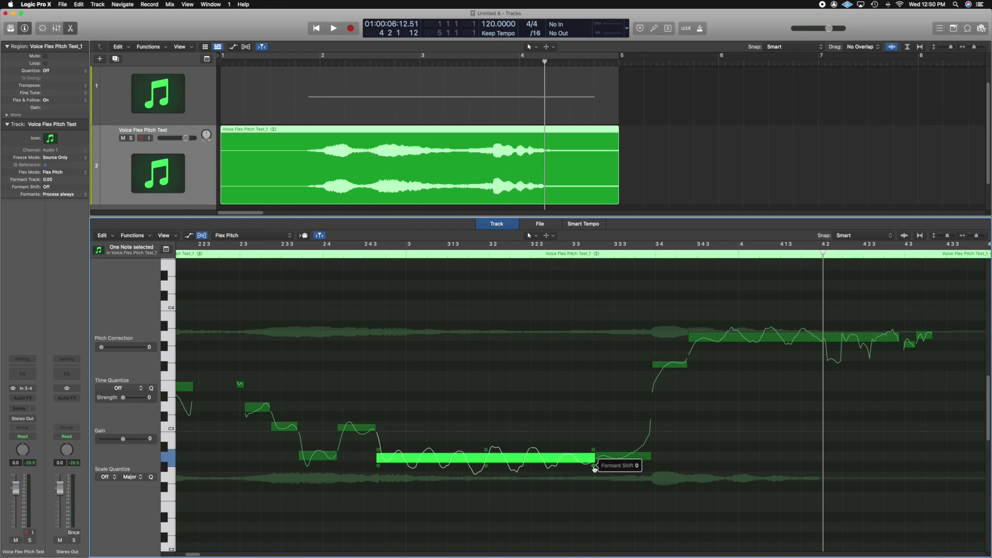
Raise the long note's Formant Shift to 610 and play the phrase
left_click(594, 466)
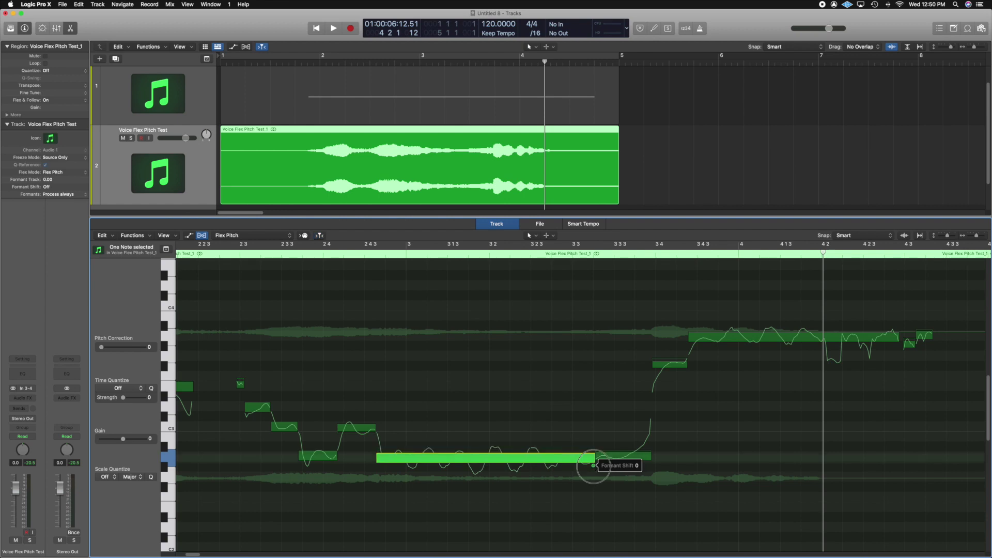
left_click_drag(593, 466, 603, 350)
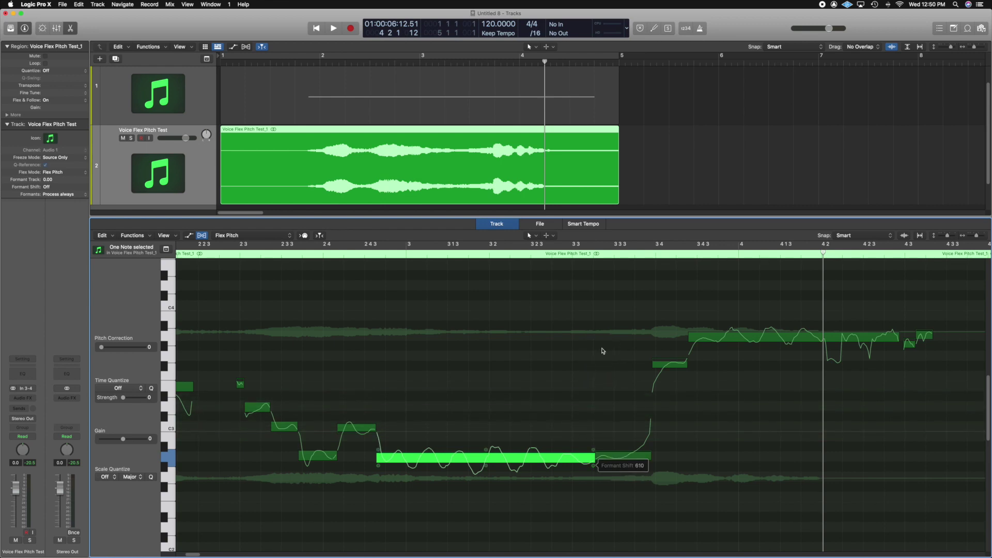
key("space")
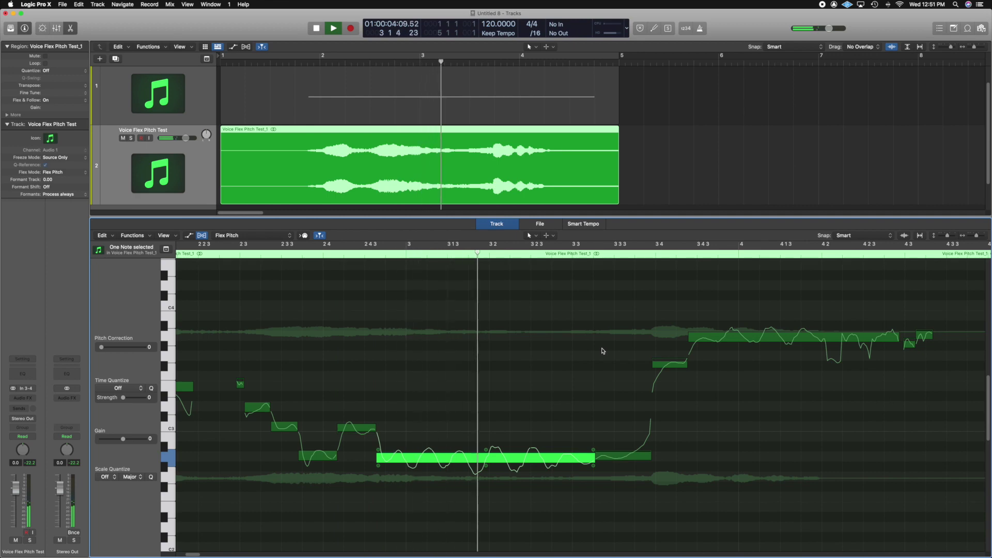
key("space")
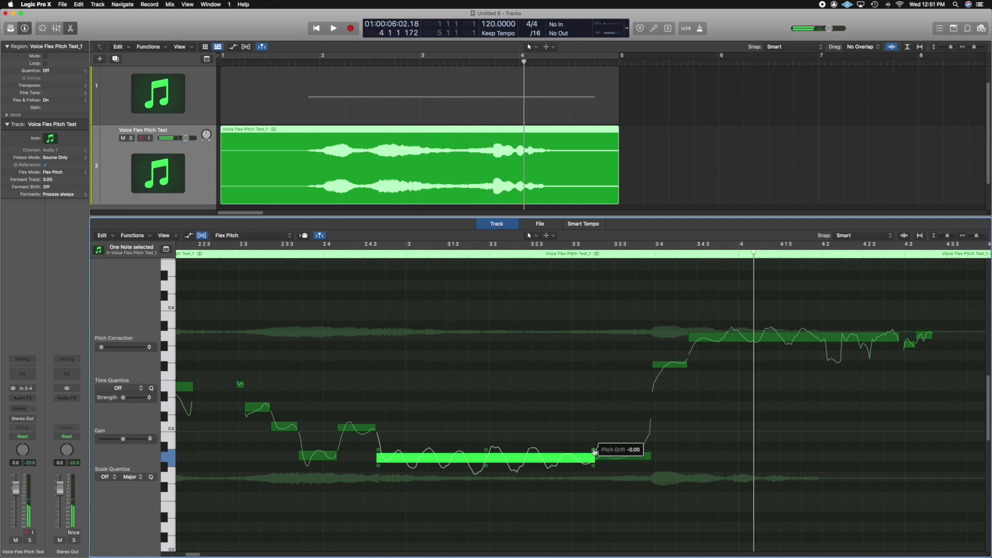
Lower the long note's Formant Shift well down, play the phrase, and raise the shift again
left_click_drag(593, 469, 605, 508)
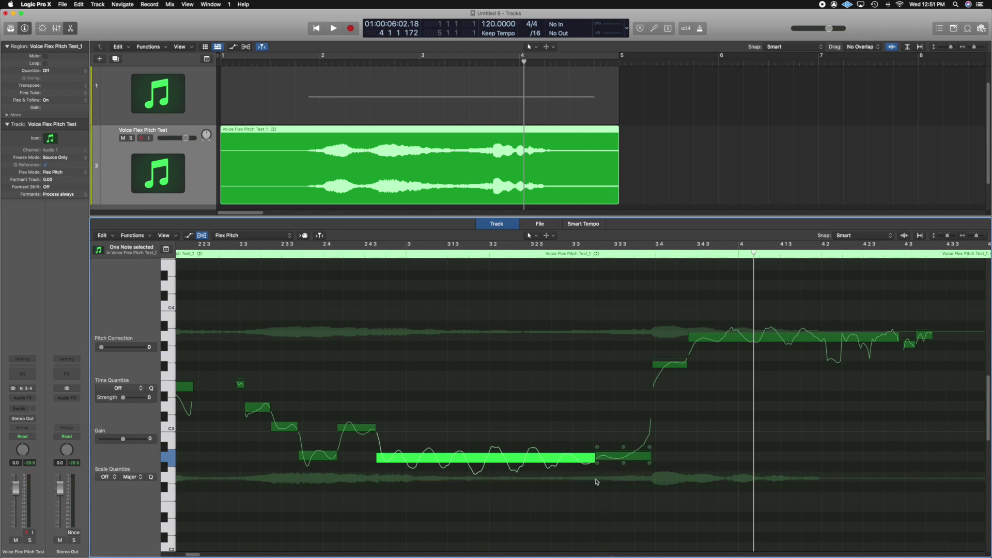
key("space")
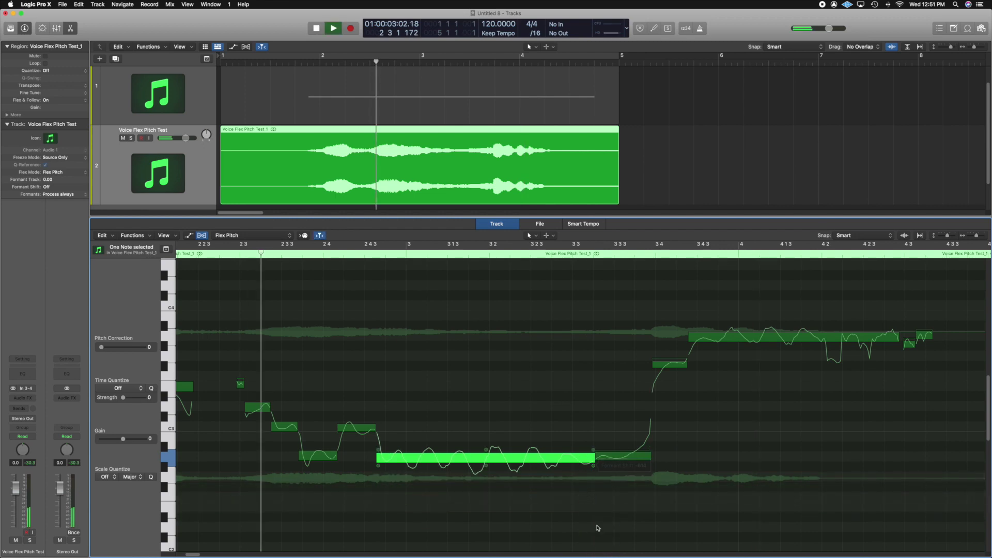
key("space")
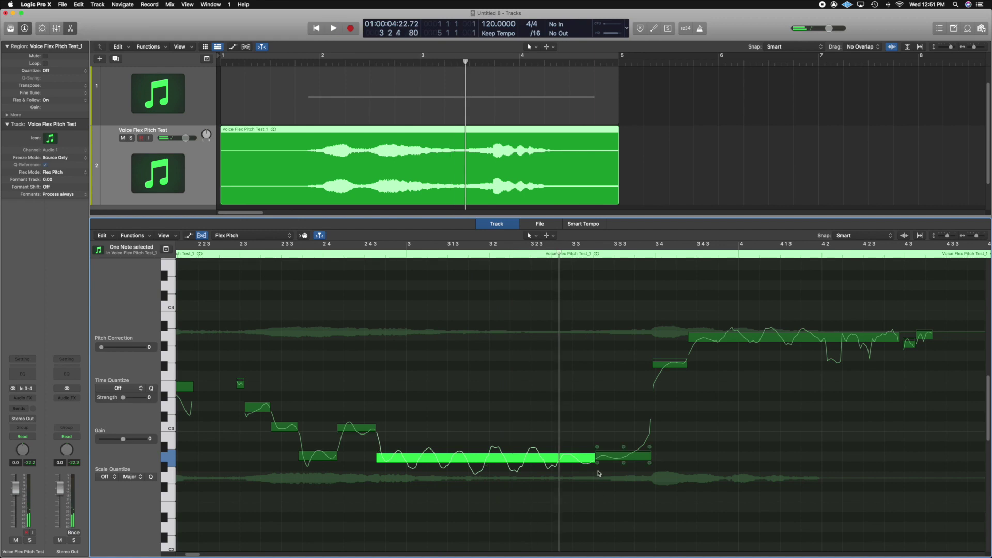
left_click(593, 467)
left_click_drag(592, 466, 595, 347)
Flatten the long note by setting its Vibrato to 0% and play the phrase twice
mouse_move(486, 471)
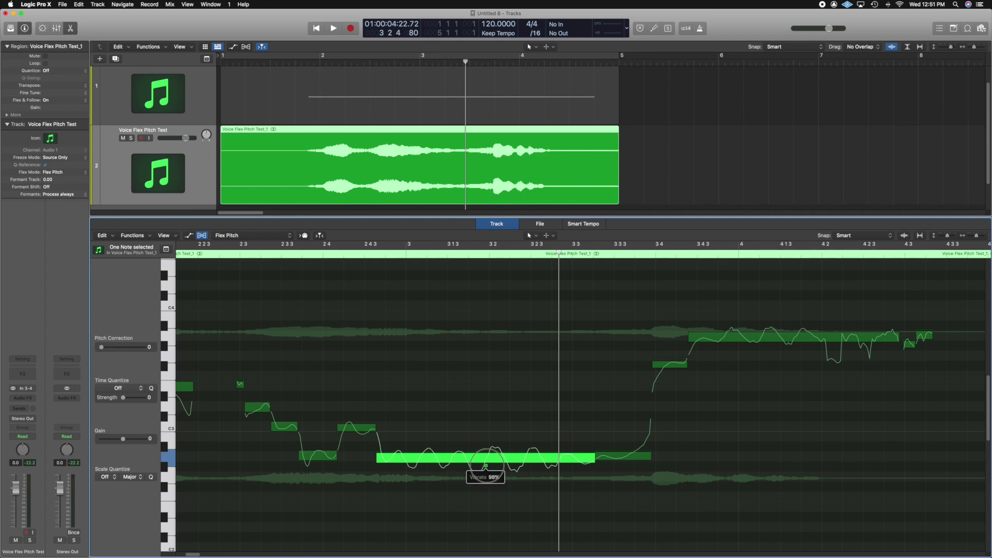
left_click_drag(486, 462, 489, 483)
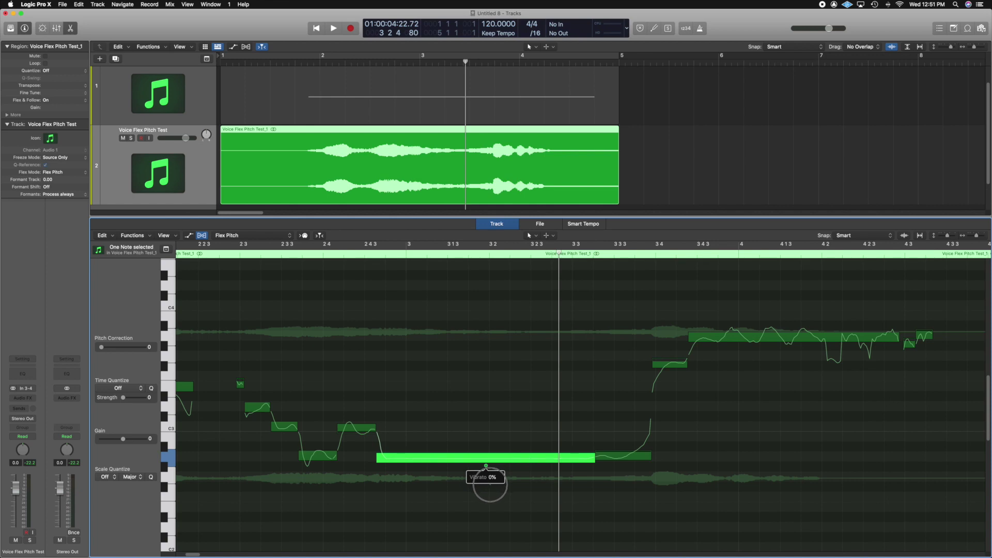
left_click_drag(490, 485, 490, 485)
key("space")
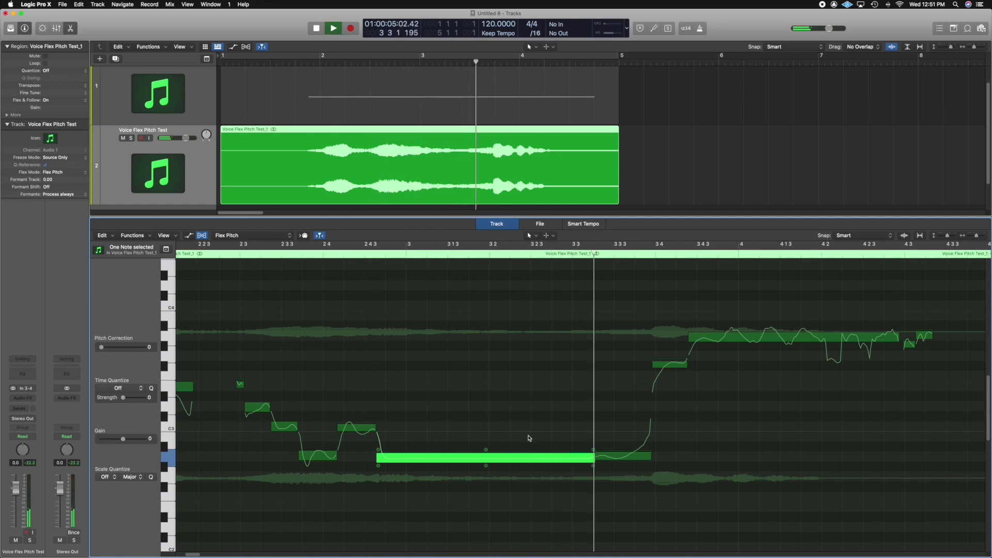
key("space")
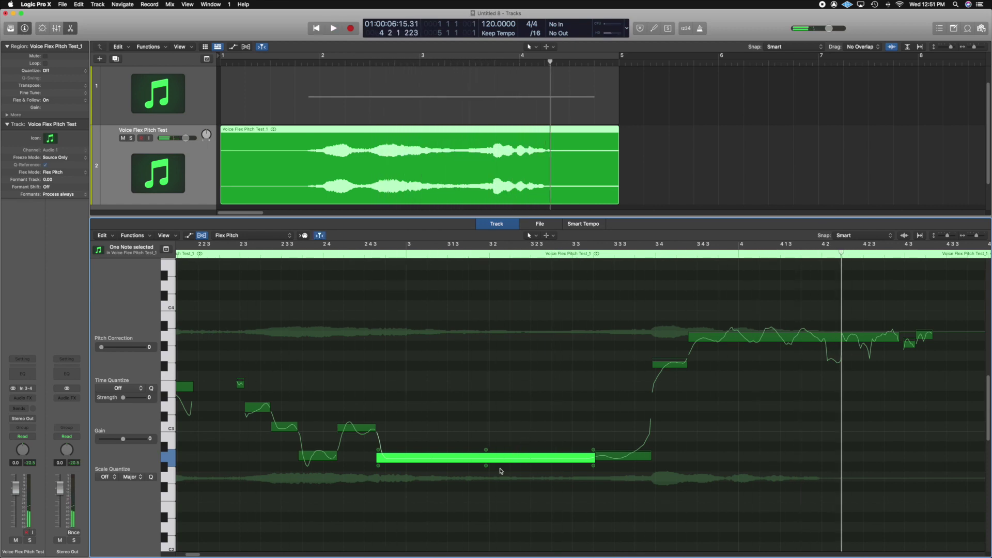
left_click_drag(487, 468, 487, 468)
key("space")
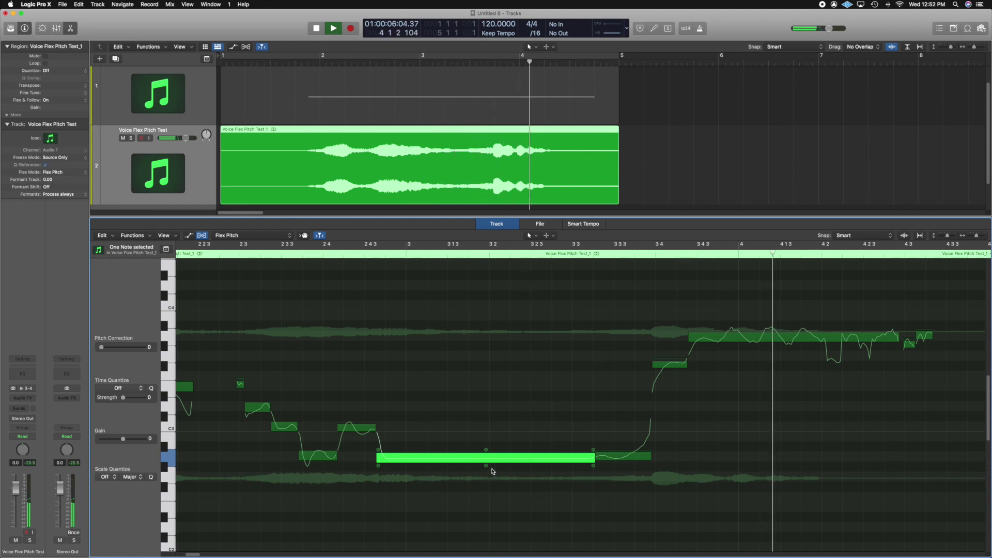
key("space")
Invert the long note's Vibrato to about -275% and play the phrase
left_click_drag(486, 467, 491, 522)
key("space")
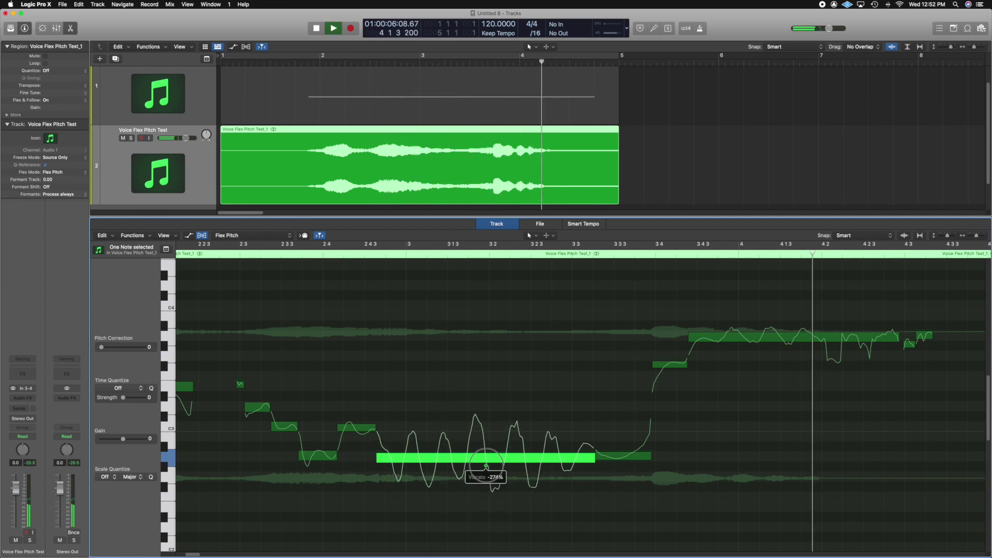
key("space")
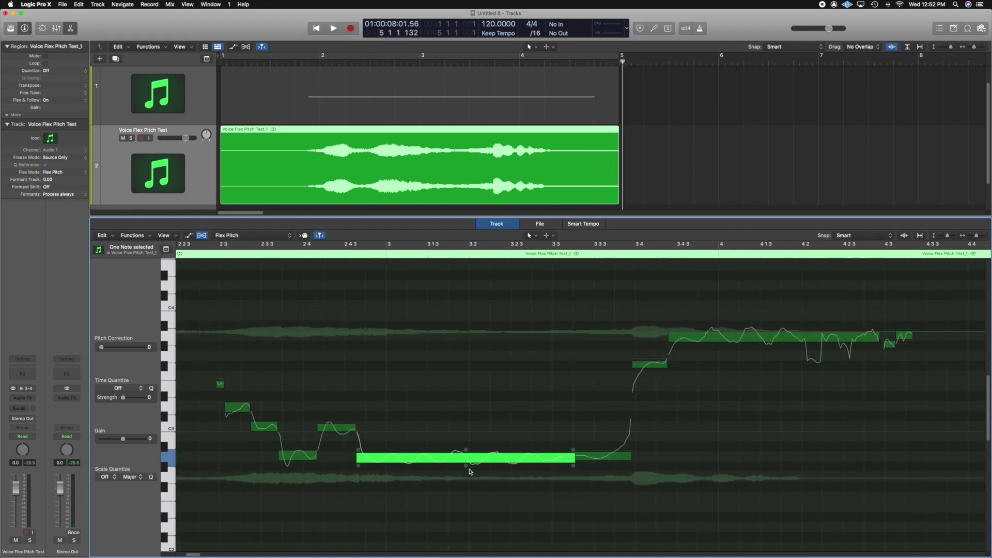
Exaggerate the long note's Vibrato to 600% and play the phrase
left_click_drag(465, 463, 470, 333)
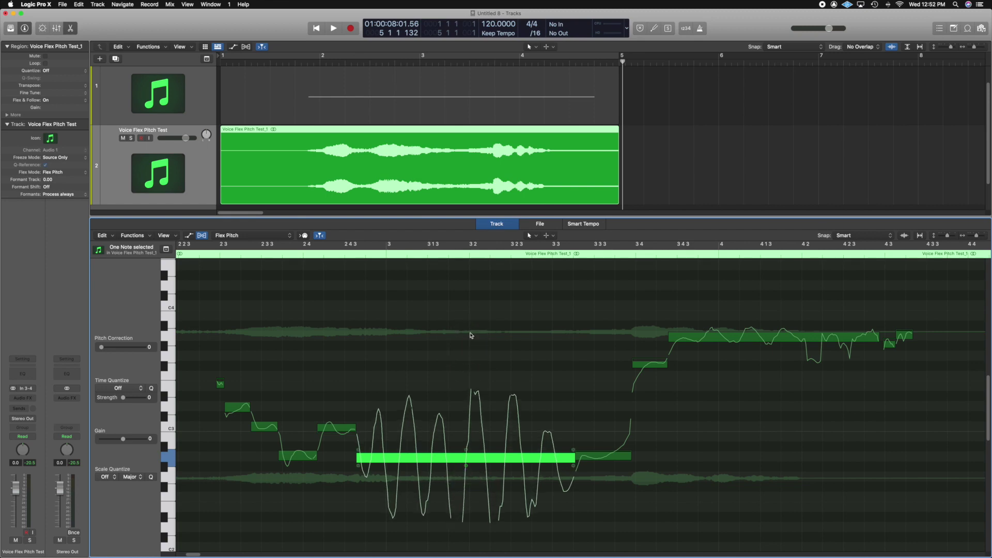
key("space")
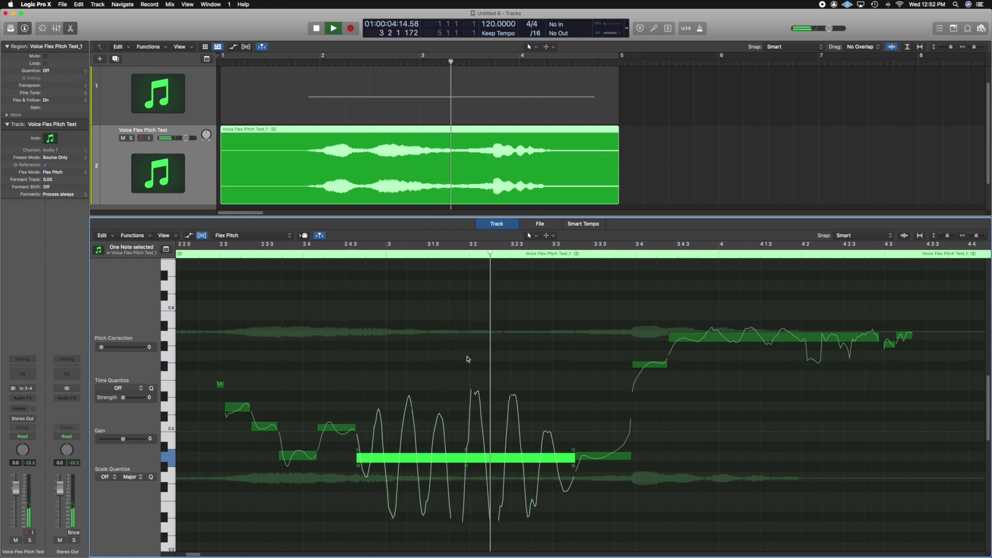
key("space")
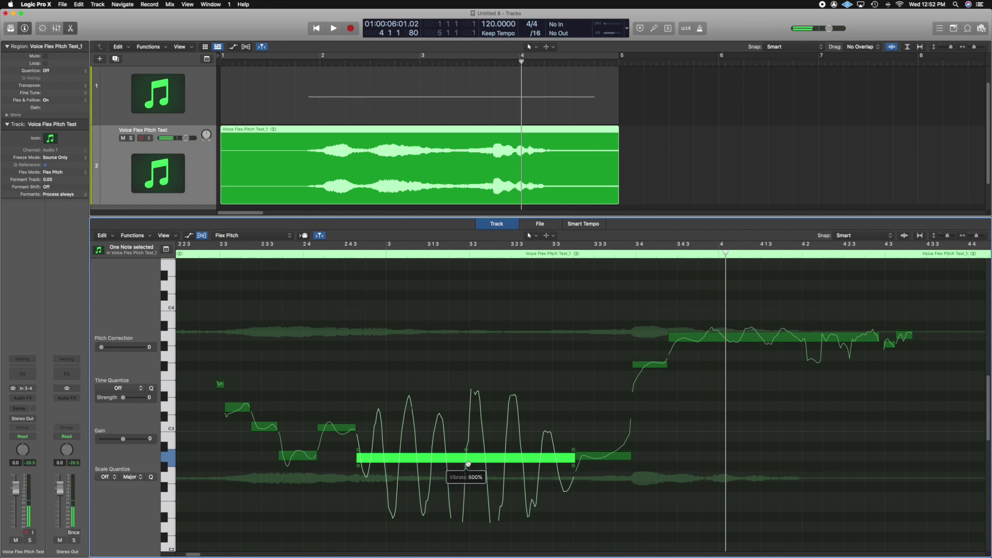
Lower the long note's Vibrato to about its original depth and play the phrase
left_click_drag(466, 465, 467, 556)
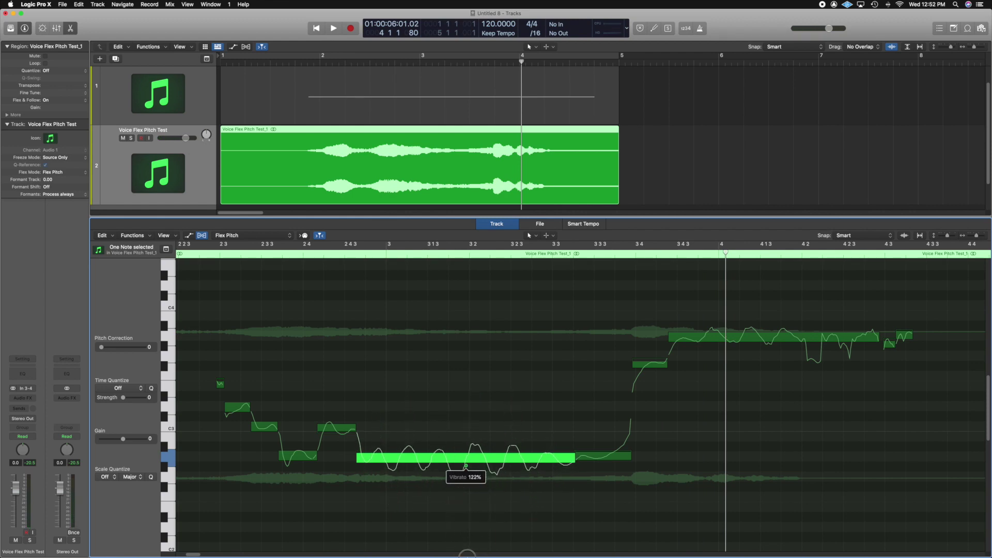
left_click_drag(466, 465, 466, 478)
key("space")
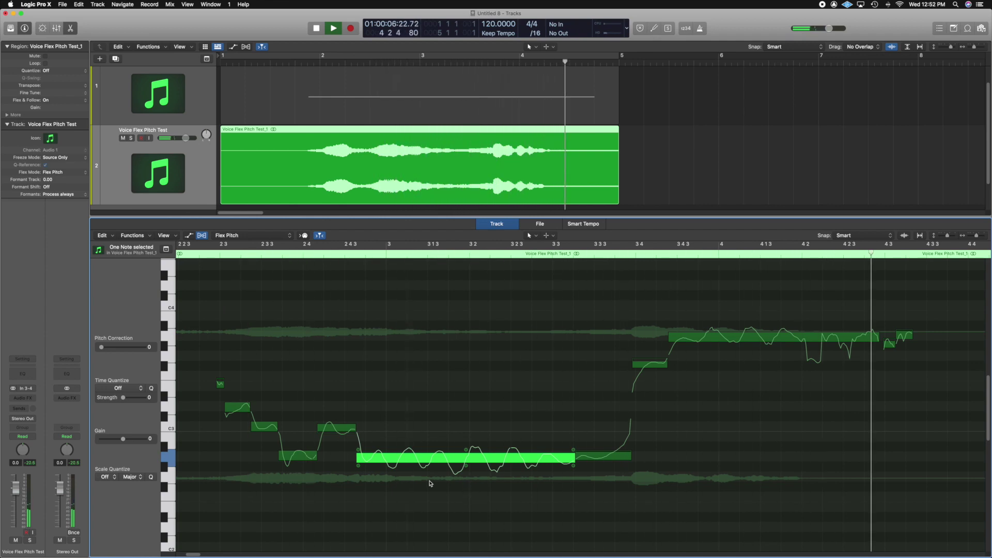
Try raising the Gain of the long note around bar 3
left_click_drag(358, 466, 364, 428)
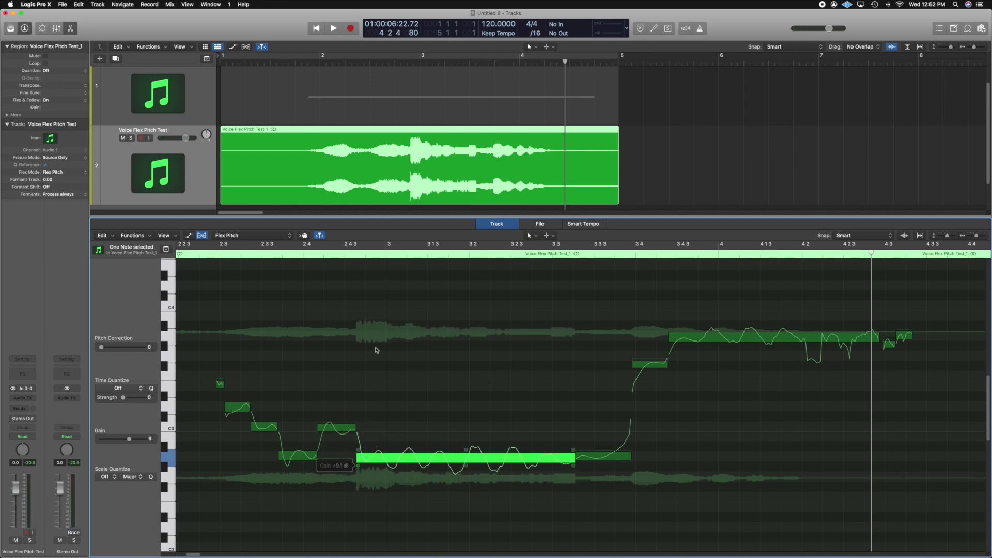
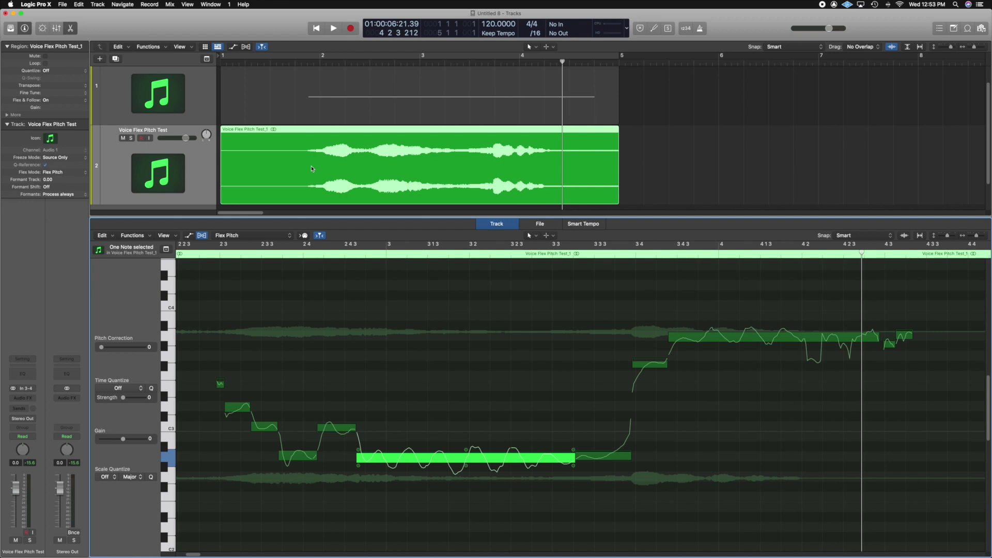
Examine the Inst 1 region's Bounce and Join commands and its Bounce in Place settings, closing the dialog without bouncing
left_click(300, 112)
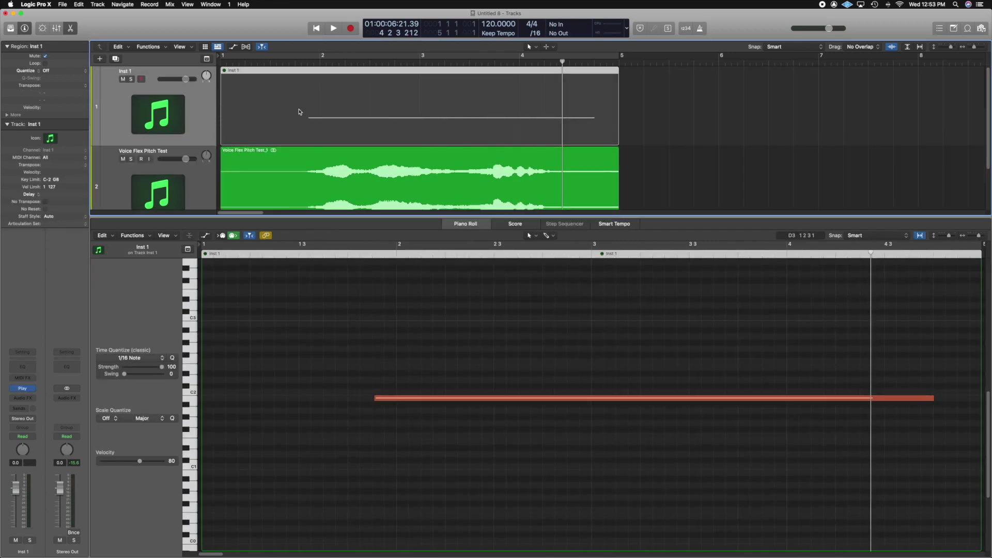
right_click(298, 112)
mouse_move(320, 198)
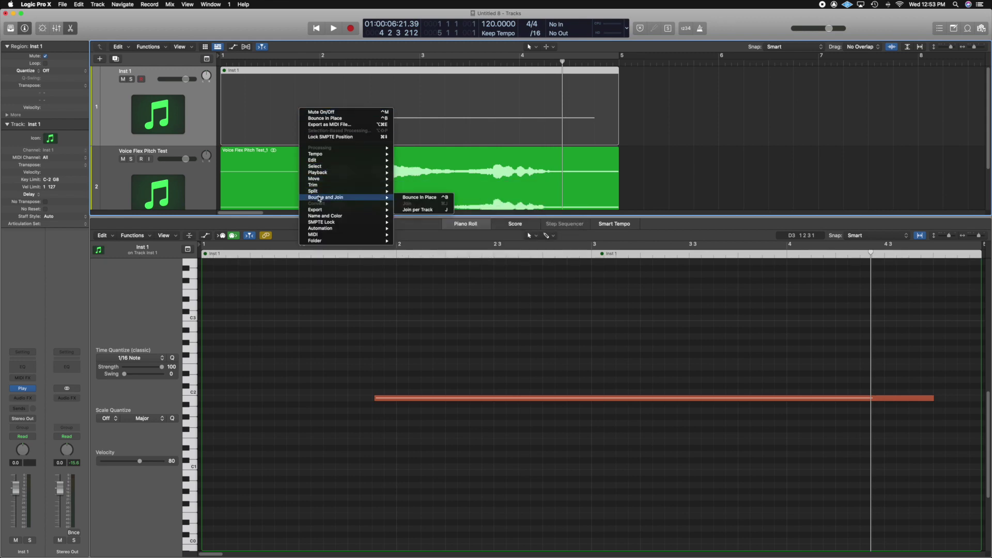
left_click(254, 96)
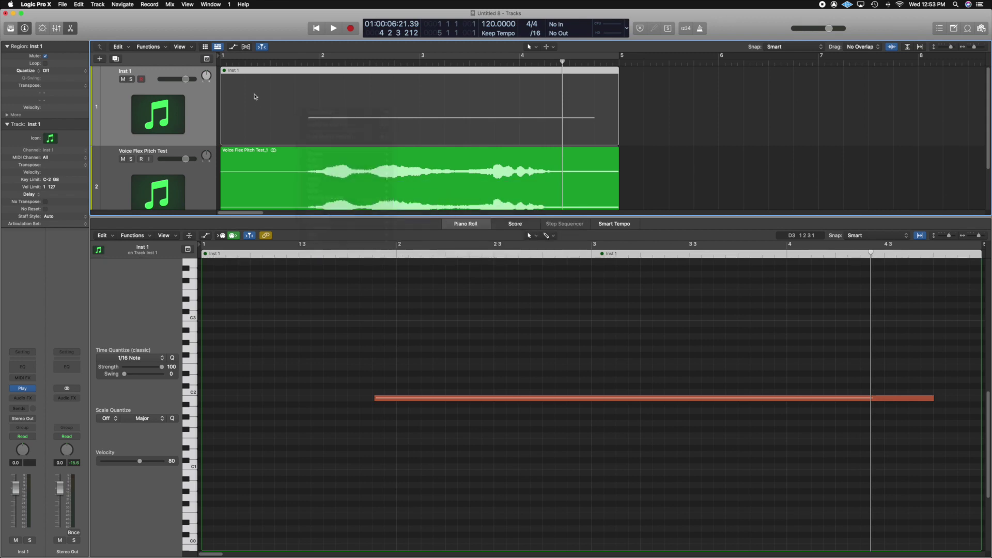
right_click(292, 99)
mouse_move(322, 185)
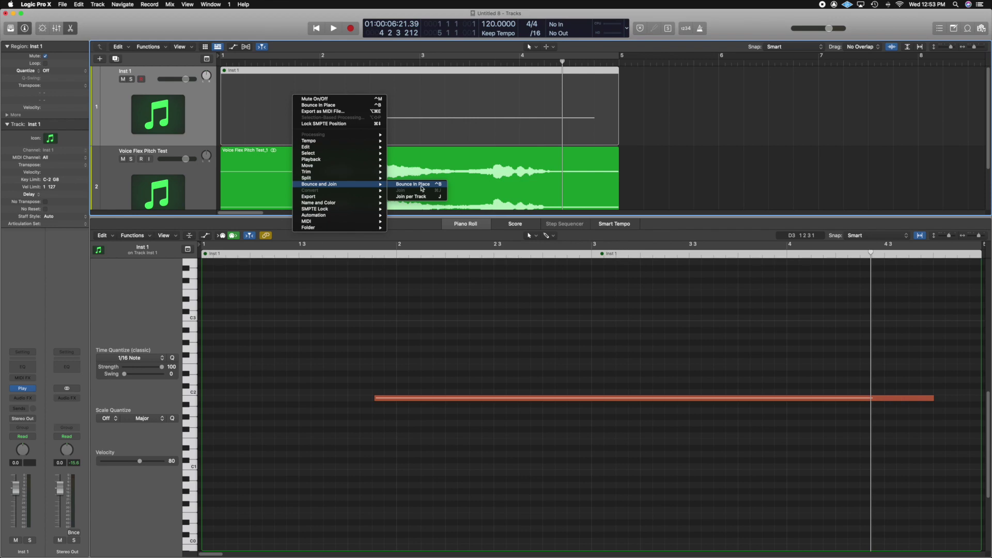
left_click(417, 137)
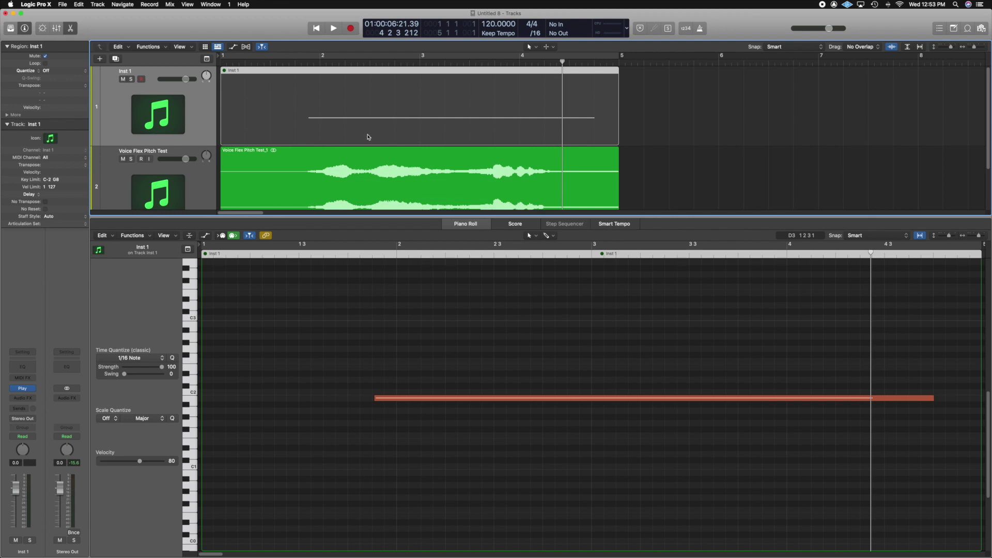
key("ctrl+b")
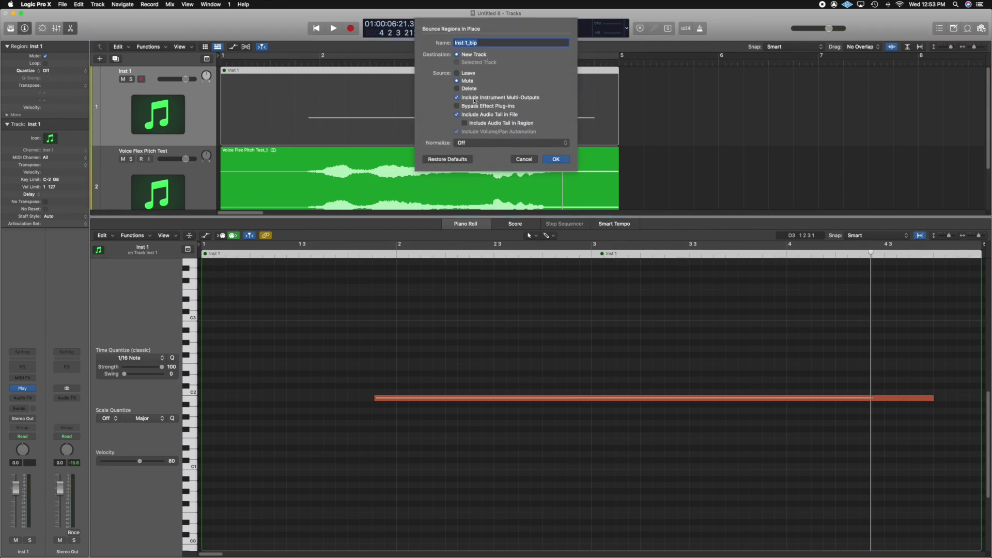
left_click(524, 158)
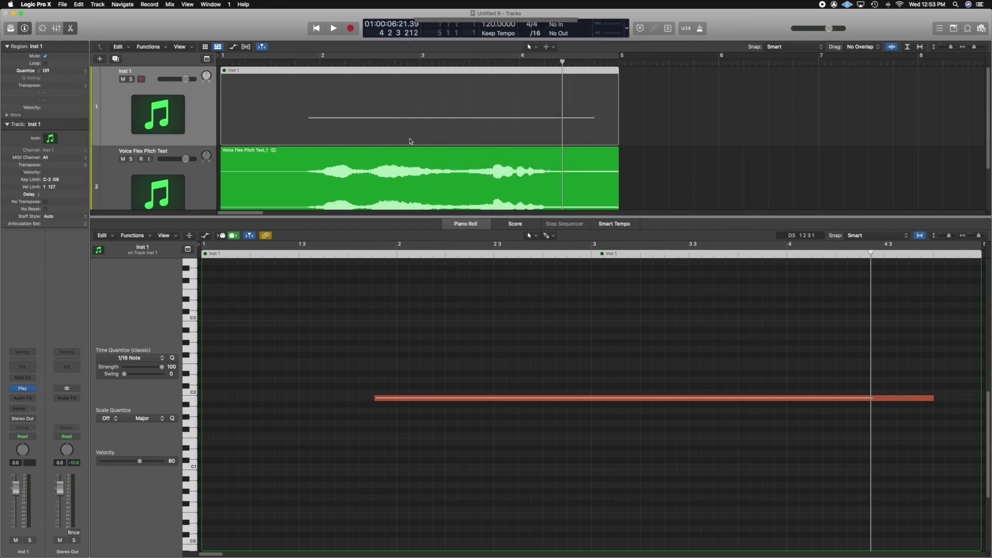
Reselect the Voice Flex Pitch Test_1 audio region to show its Flex Pitch notes, zoomed out horizontally
left_click(405, 150)
key("super+Left")
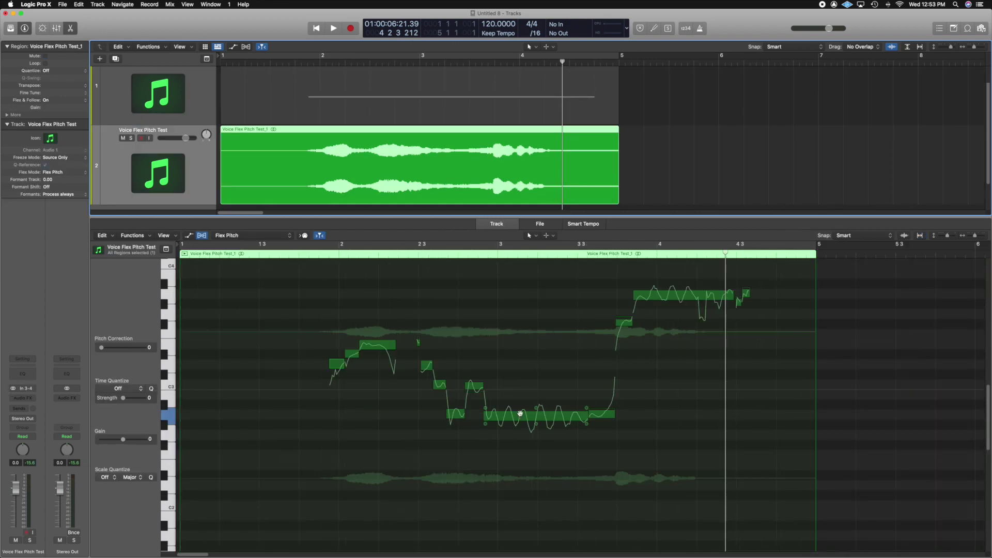